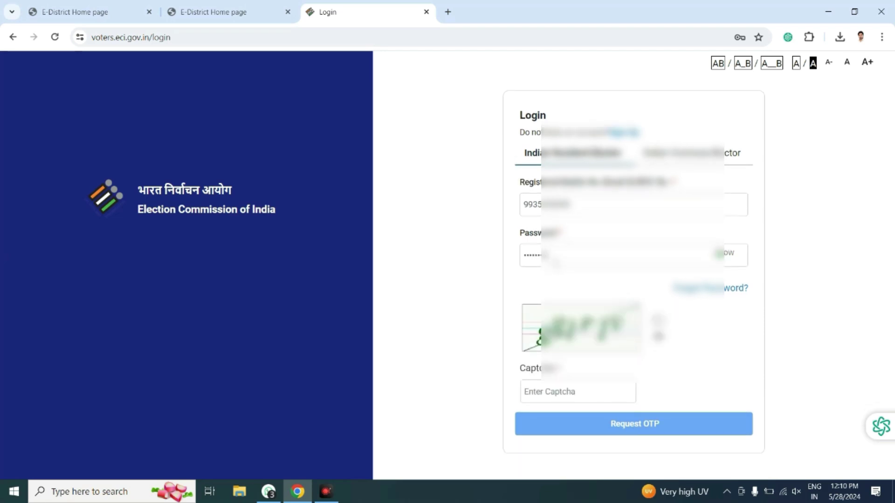
# Enter the captcha code and request a one-time password for login.
pyautogui.click(599, 393)
pyautogui.write('ggl')
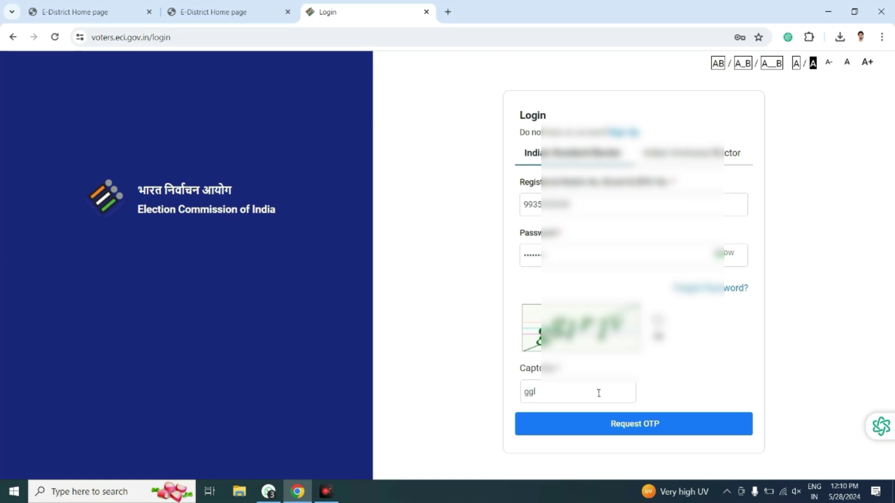
pyautogui.write('r1v')
pyautogui.click(639, 431)
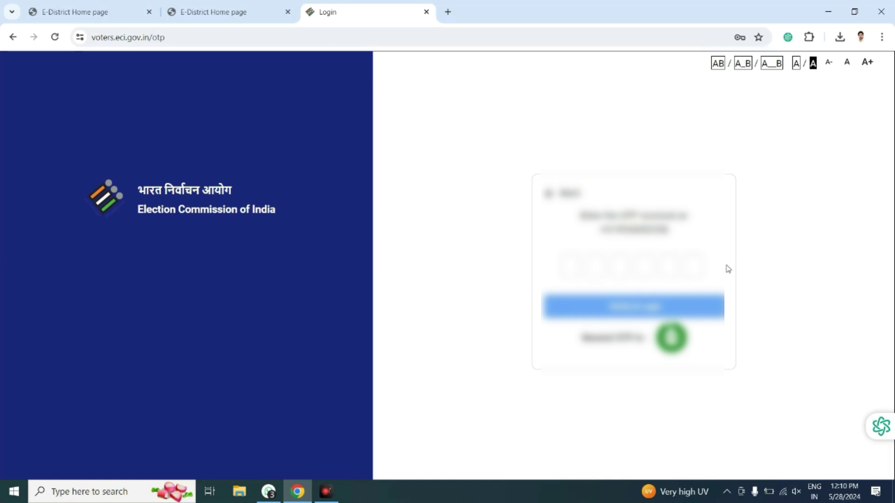
# Enter the six-digit OTP and verify it to log in.
pyautogui.click(564, 263)
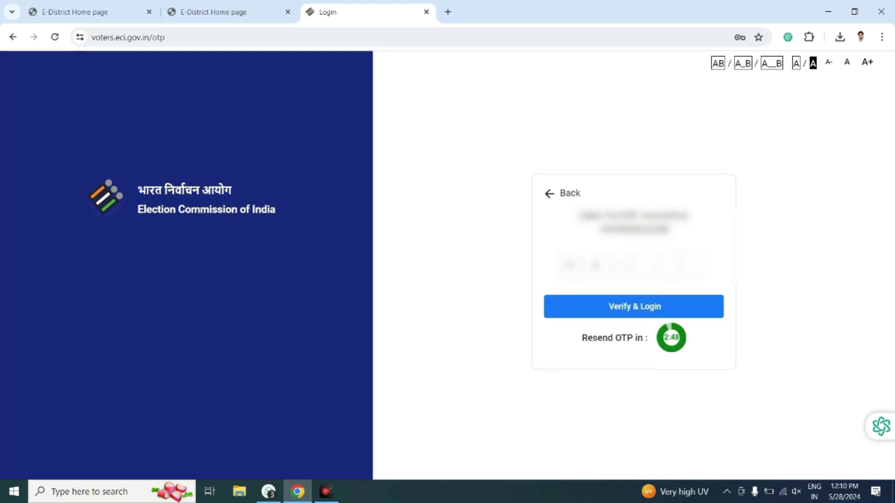
pyautogui.write('00')
pyautogui.click(633, 304)
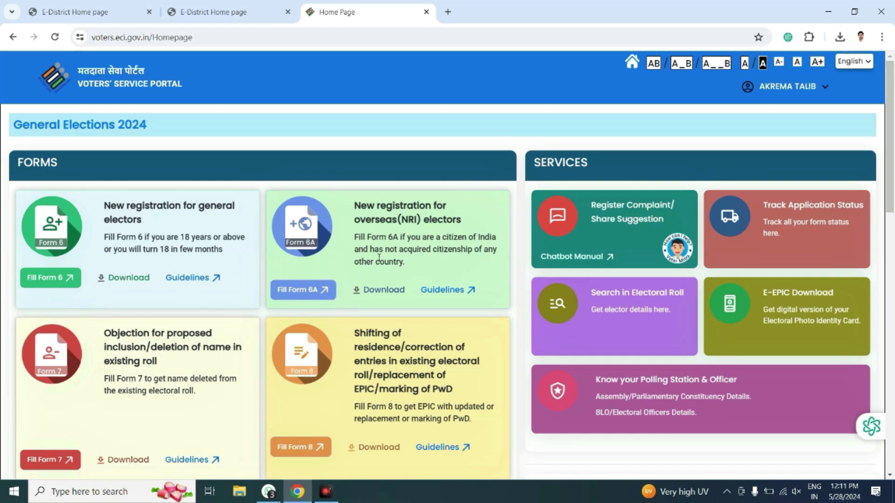
# Open Fill Form 6 under New registration for general electors.
pyautogui.click(47, 279)
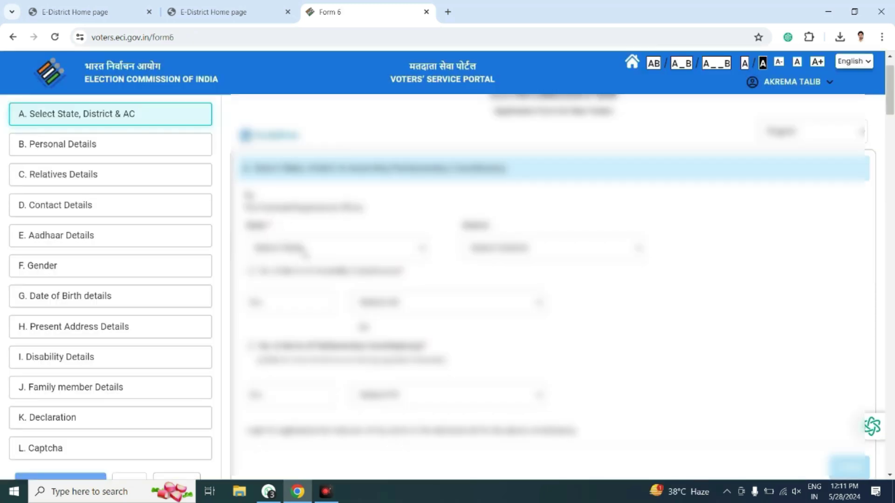
# Set the State to Uttar Pradesh and the District to Azamgarh in section A.
pyautogui.click(304, 252)
pyautogui.press('u')
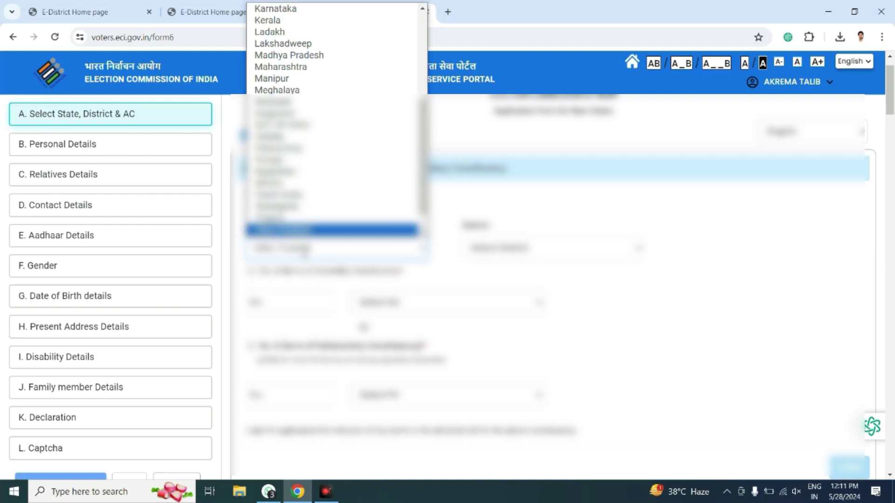
pyautogui.press('Return')
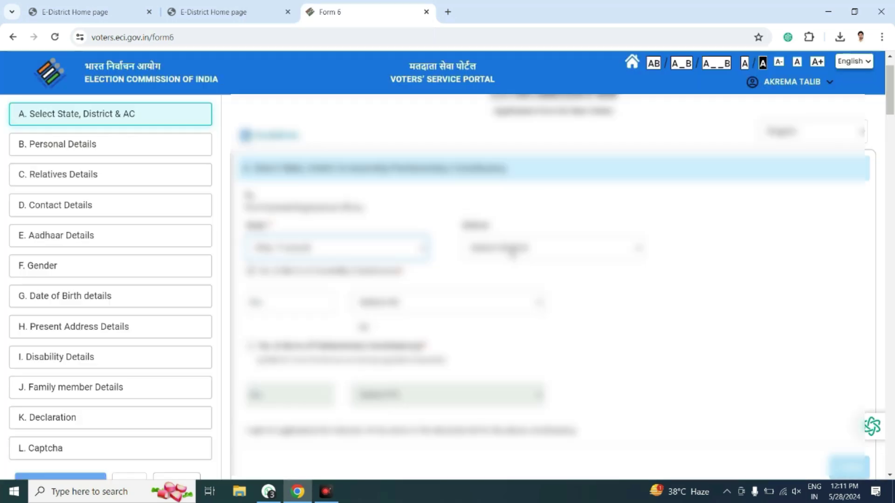
pyautogui.click(511, 249)
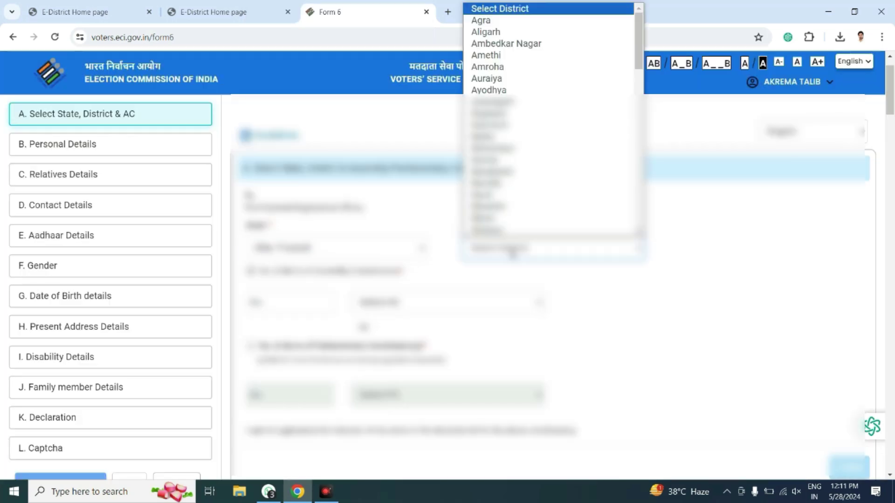
pyautogui.press('a')
pyautogui.press('z')
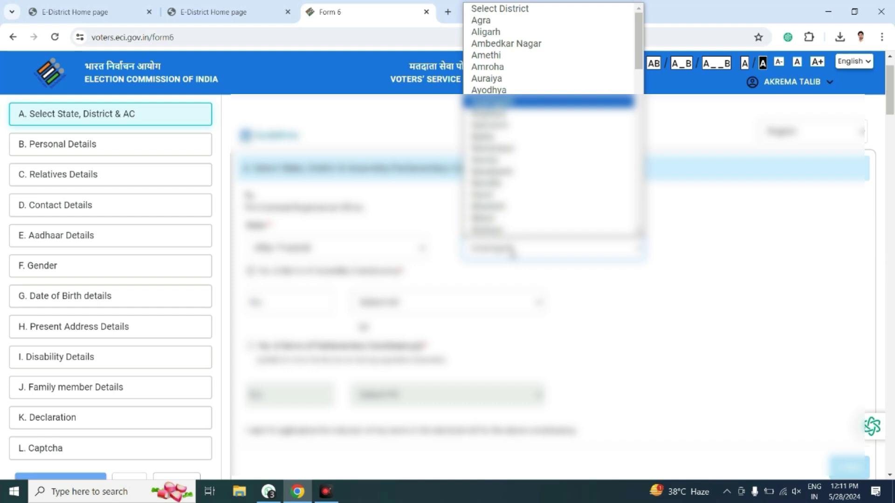
pyautogui.press('Return')
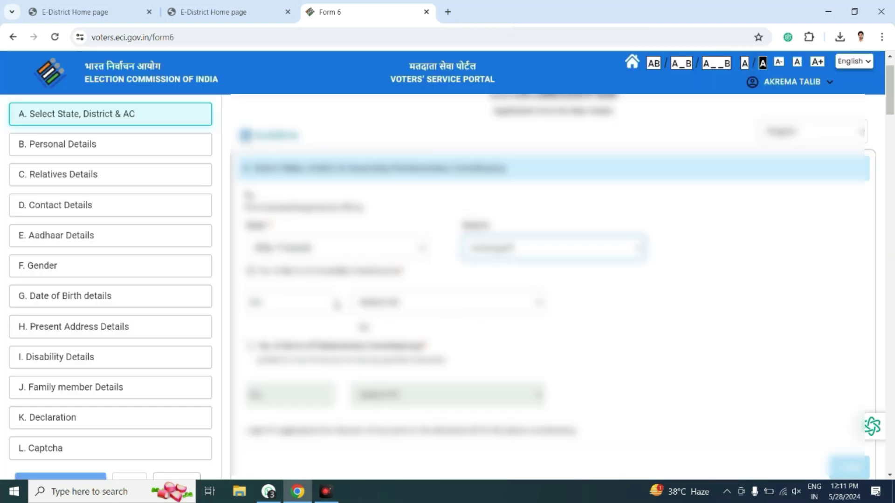
# Choose the assembly constituency from the AC dropdown and check its number.
pyautogui.press('Tab')
pyautogui.press('Tab')
pyautogui.hotkey('alt', 'Down')
pyautogui.press('Down')
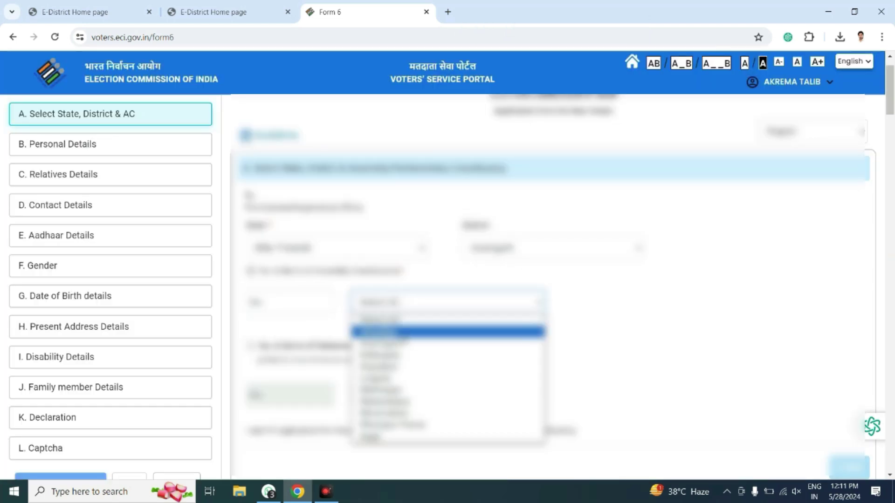
pyautogui.press('Down')
pyautogui.press('Down')
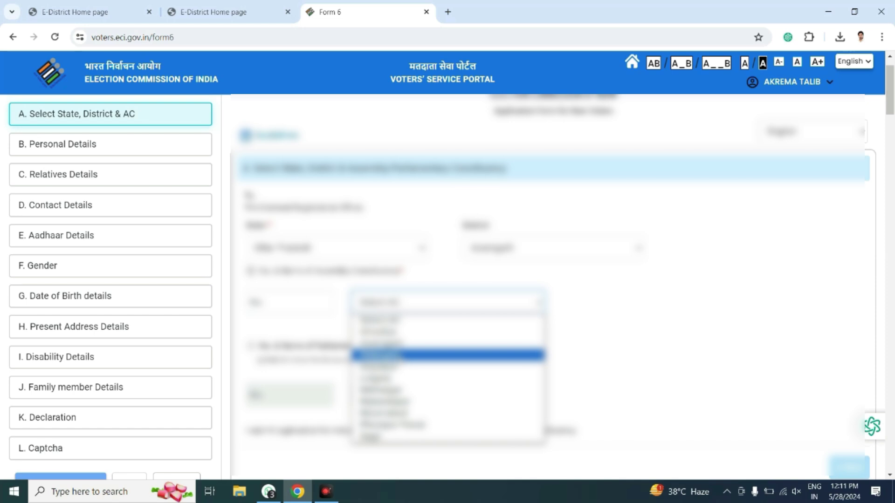
pyautogui.click(392, 327)
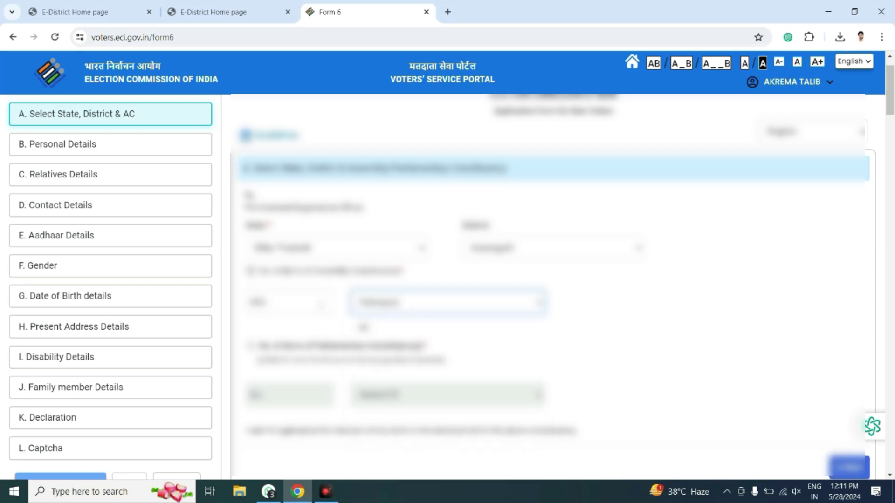
pyautogui.click(277, 302)
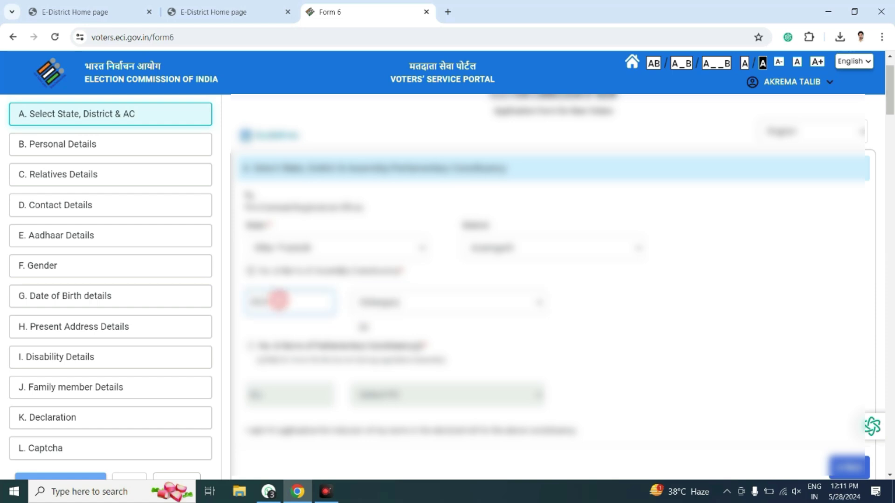
pyautogui.click(518, 326)
pyautogui.scroll(-5, 357, 294)
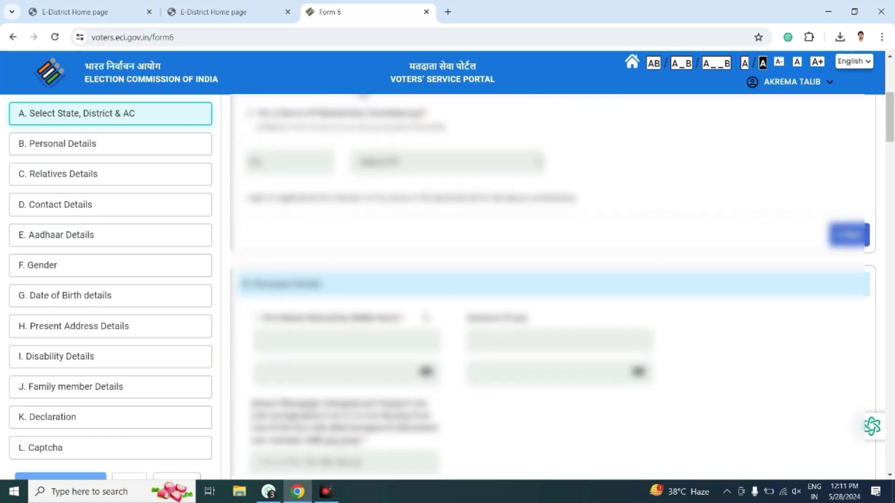
pyautogui.scroll(4, 455, 246)
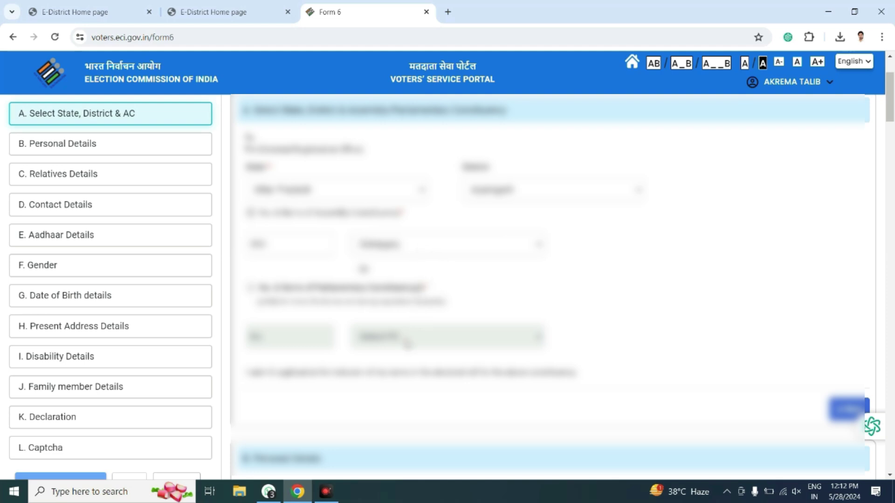
pyautogui.scroll(-5, 419, 327)
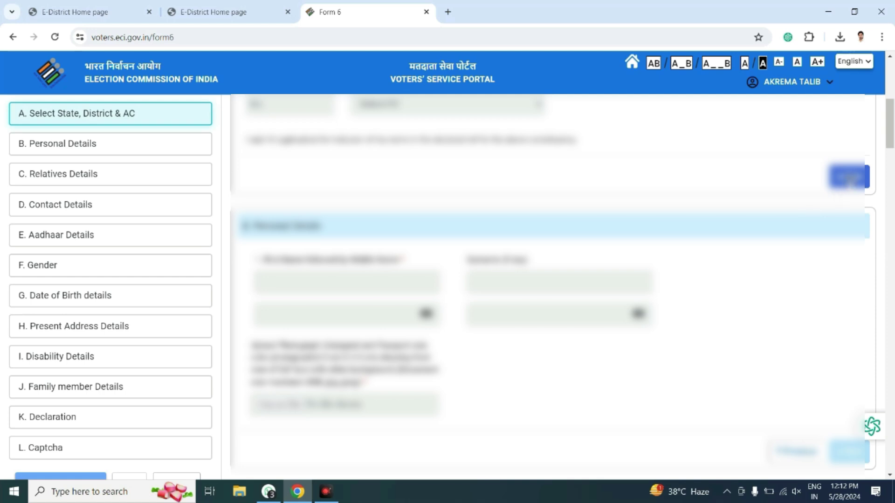
# Complete section A and enter the applicant's first name with its regional-language version.
pyautogui.click(849, 178)
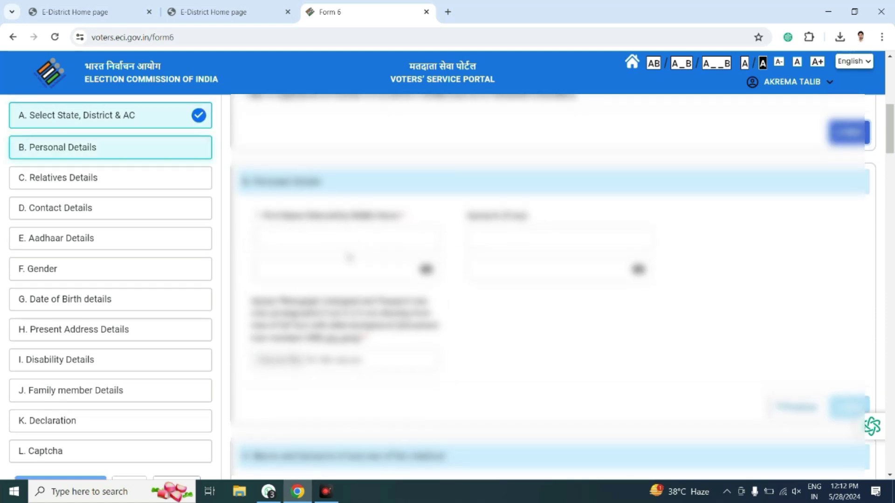
pyautogui.click(323, 241)
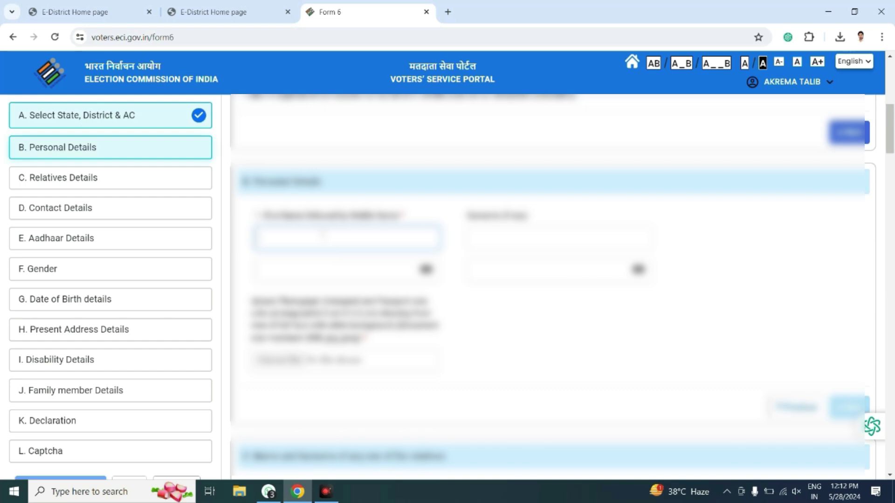
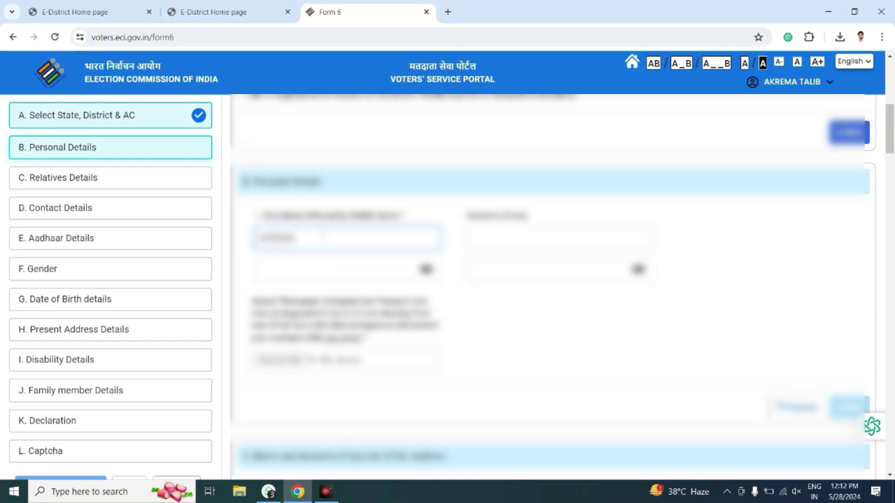
pyautogui.press('Tab')
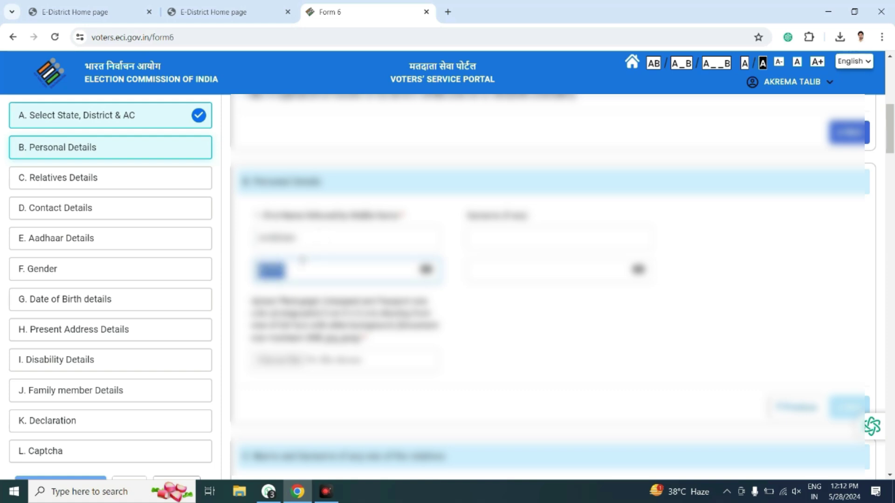
pyautogui.hotkey('alt', 'shift')
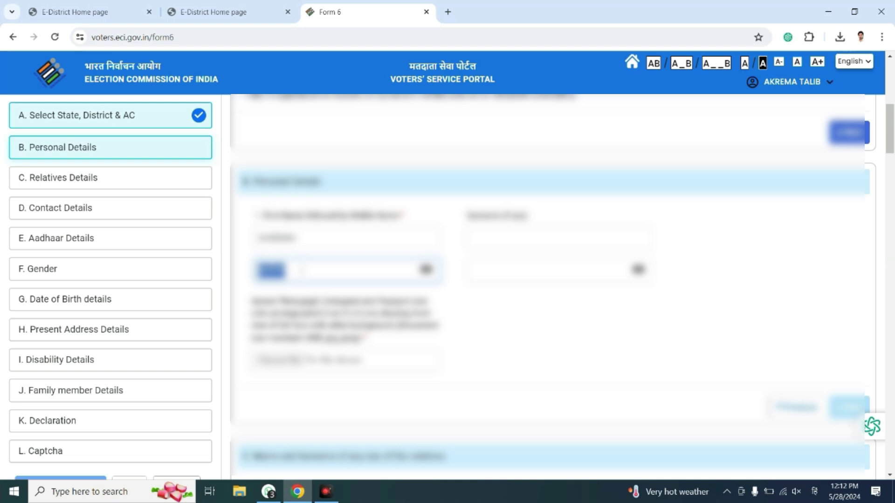
pyautogui.press('BackSpace')
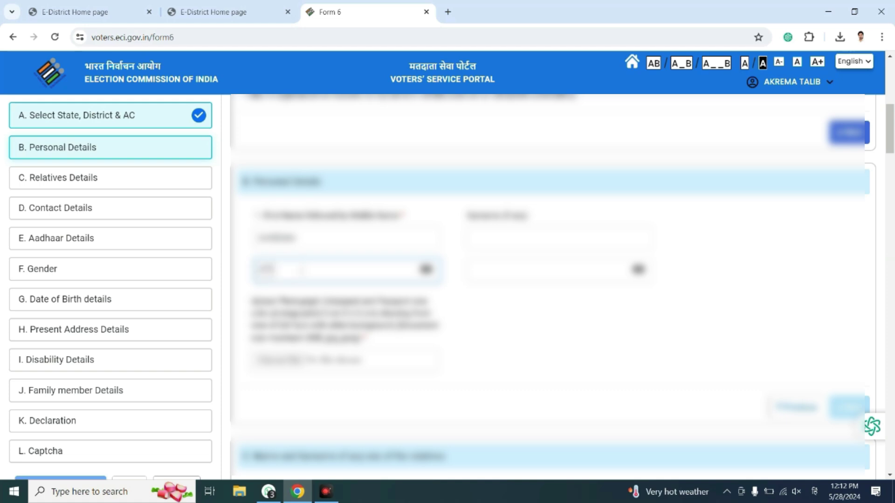
pyautogui.press('BackSpace')
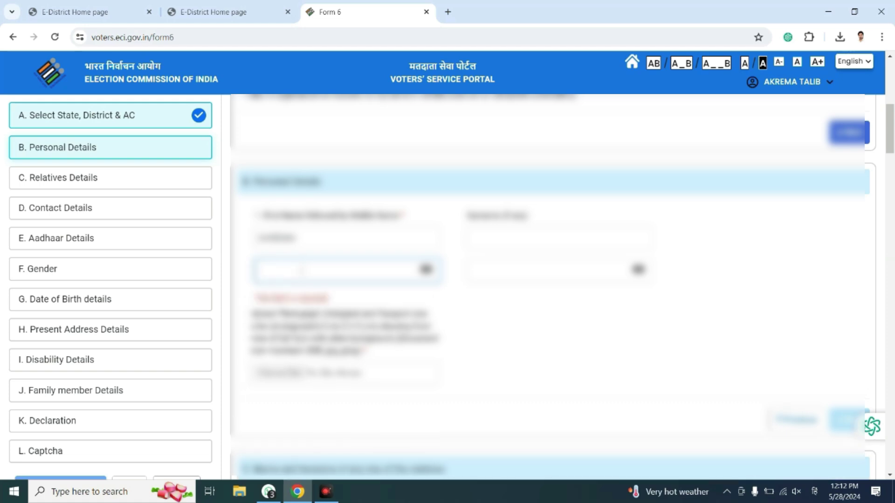
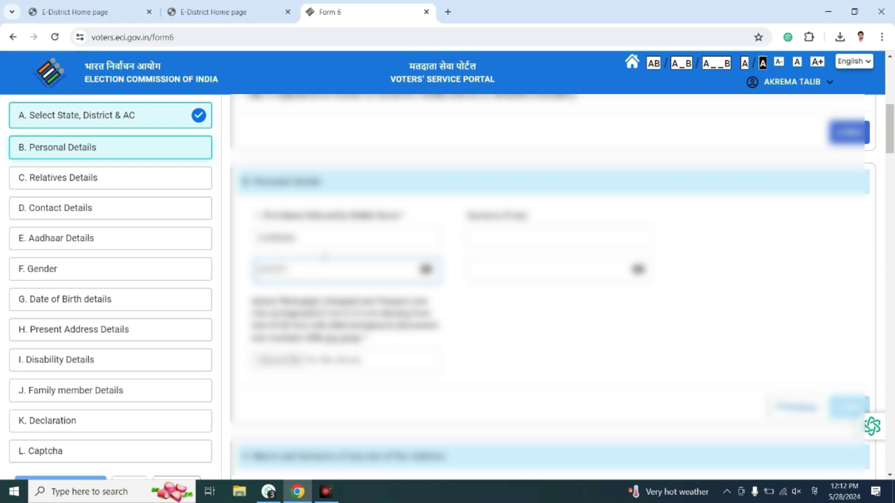
# Enter the applicant's surname and its regional-language version.
pyautogui.click(532, 233)
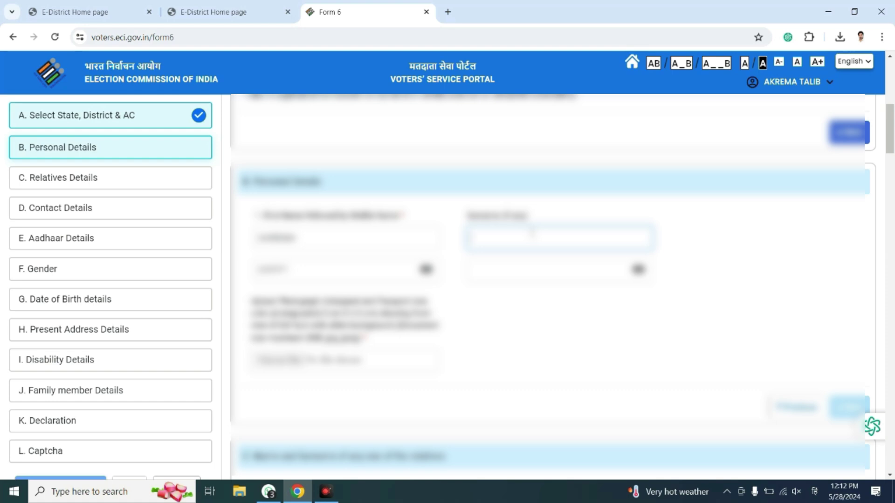
pyautogui.press('Tab')
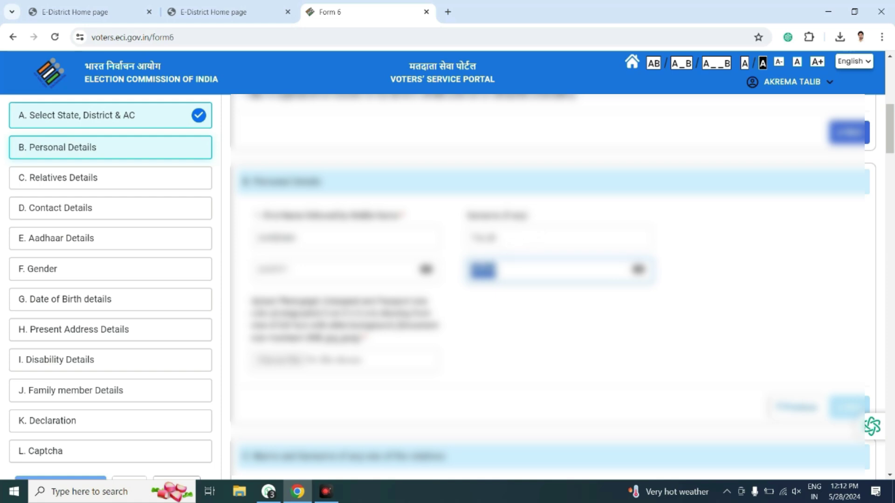
pyautogui.click(513, 306)
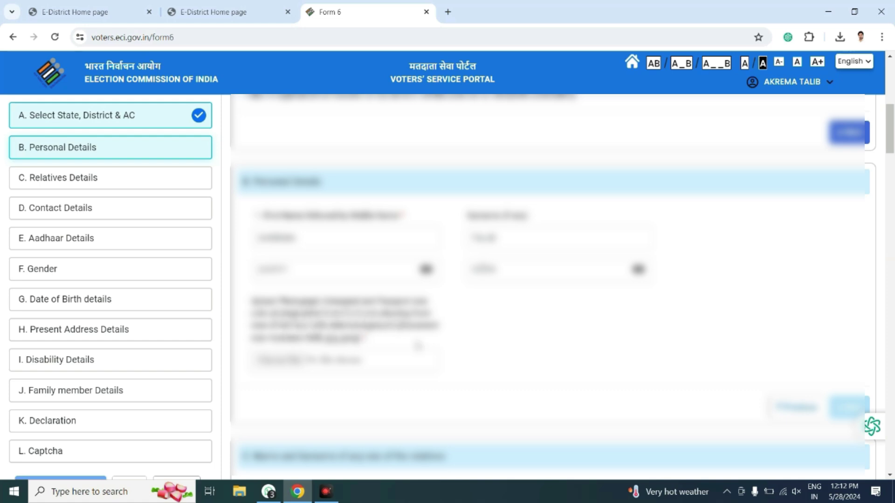
pyautogui.scroll(-1, 503, 358)
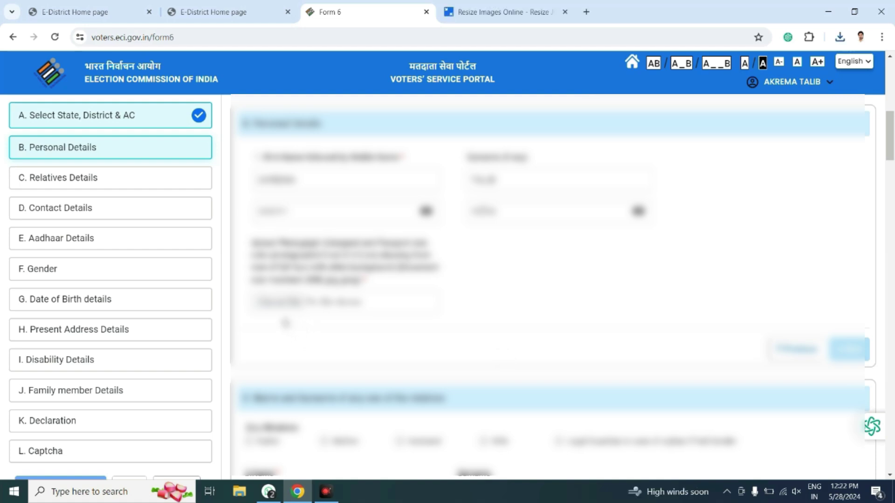
# Upload the applicant's photo from Downloads, crop it, and acknowledge the face-detected confirmation.
pyautogui.click(279, 303)
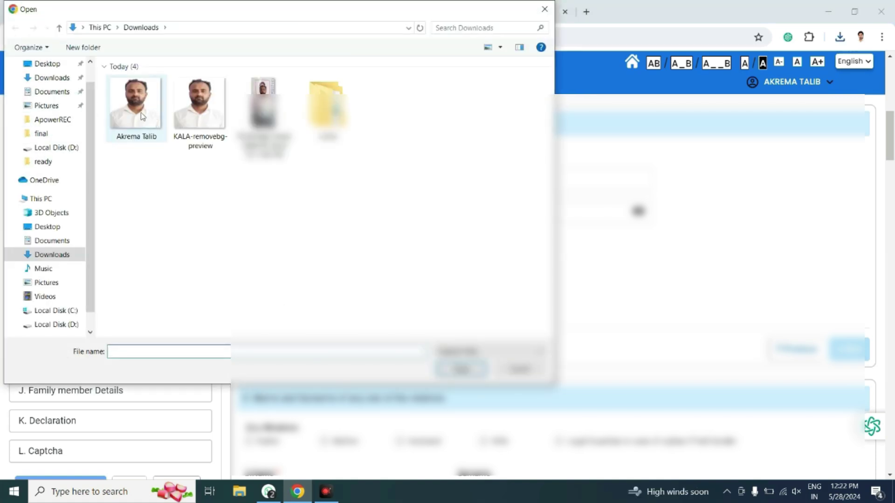
pyautogui.doubleClick(142, 115)
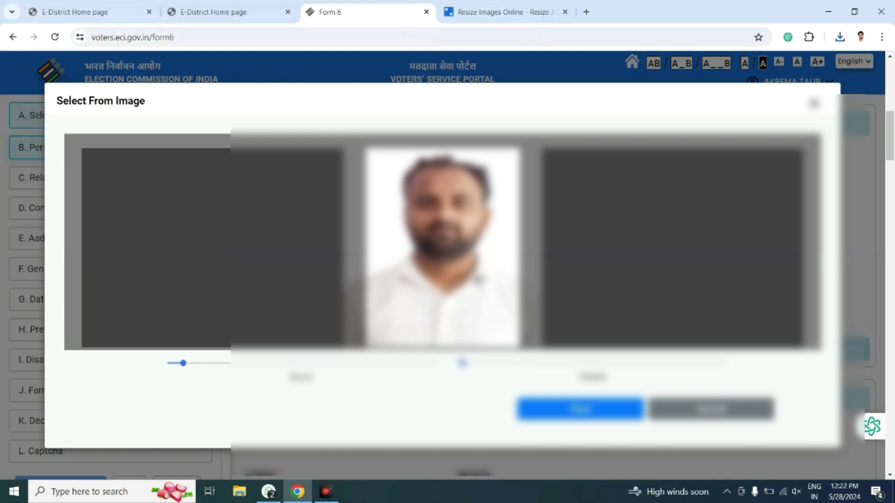
pyautogui.moveTo(477, 280)
pyautogui.mouseDown()
pyautogui.moveTo(465, 281)
pyautogui.moveTo(474, 280)
pyautogui.mouseUp()
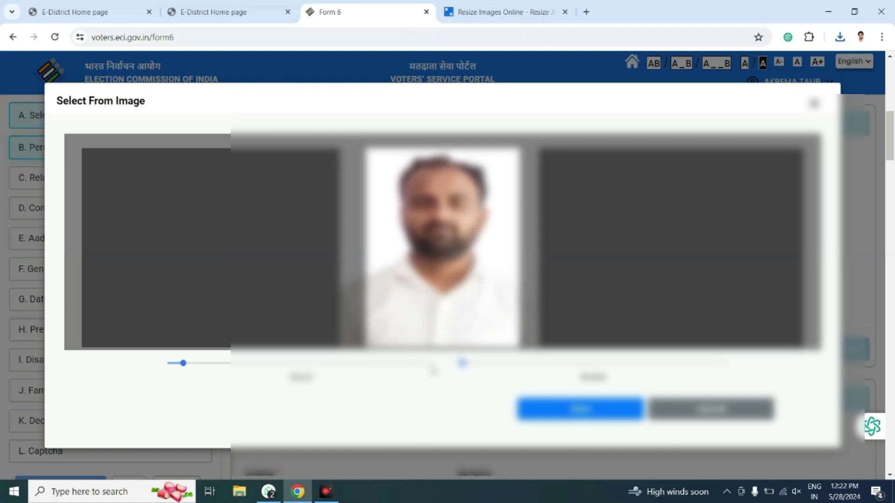
pyautogui.moveTo(182, 364)
pyautogui.mouseDown()
pyautogui.moveTo(170, 364)
pyautogui.moveTo(182, 363)
pyautogui.mouseUp()
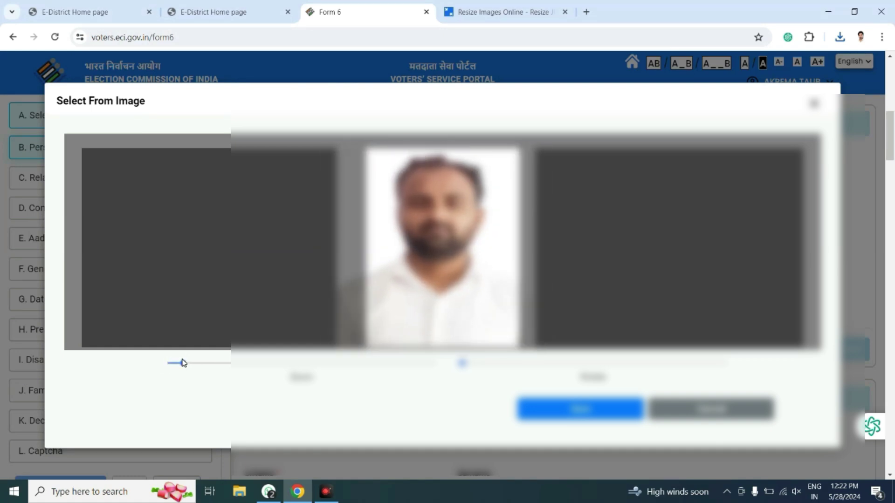
pyautogui.moveTo(462, 363)
pyautogui.mouseDown()
pyautogui.moveTo(475, 365)
pyautogui.moveTo(462, 364)
pyautogui.mouseUp()
pyautogui.moveTo(433, 304); pyautogui.dragTo(438, 305)
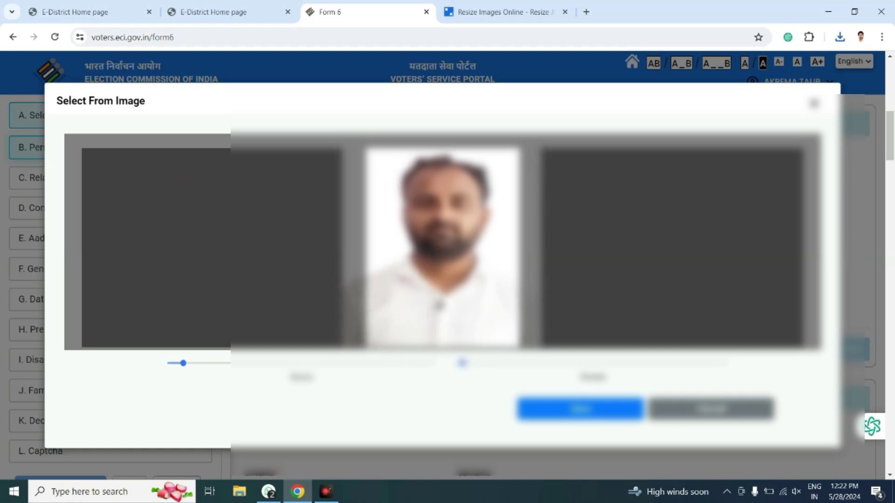
pyautogui.click(592, 415)
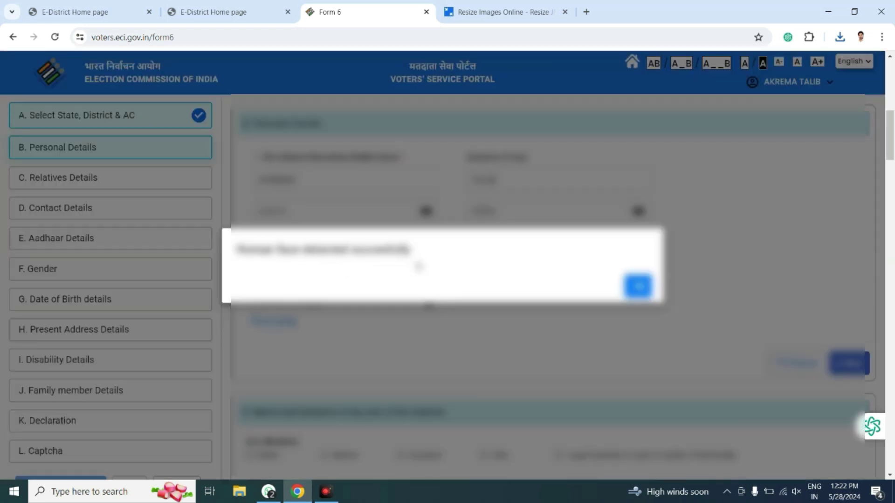
pyautogui.click(637, 287)
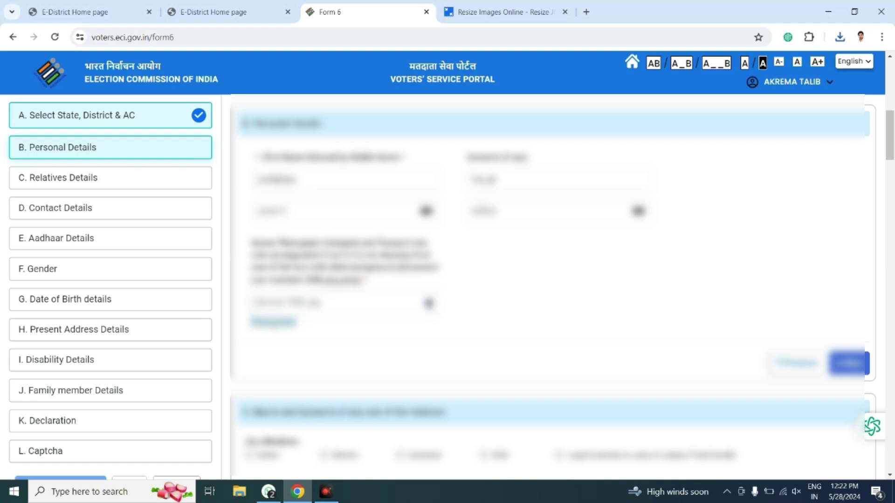
pyautogui.click(273, 322)
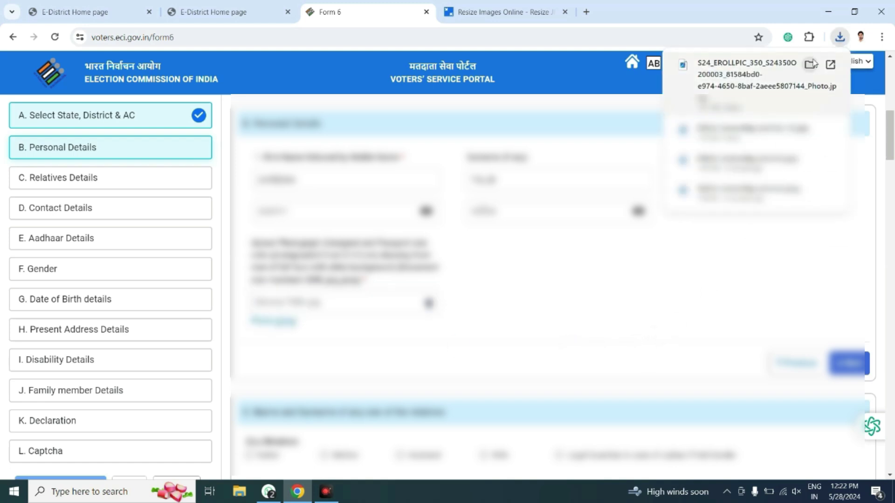
# Open the downloaded photo in the image viewer to check it, then close it.
pyautogui.click(770, 68)
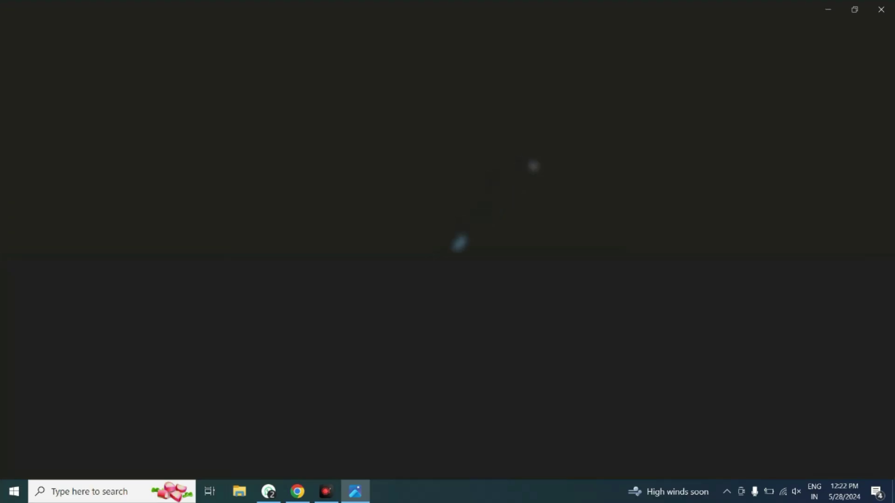
pyautogui.click(881, 9)
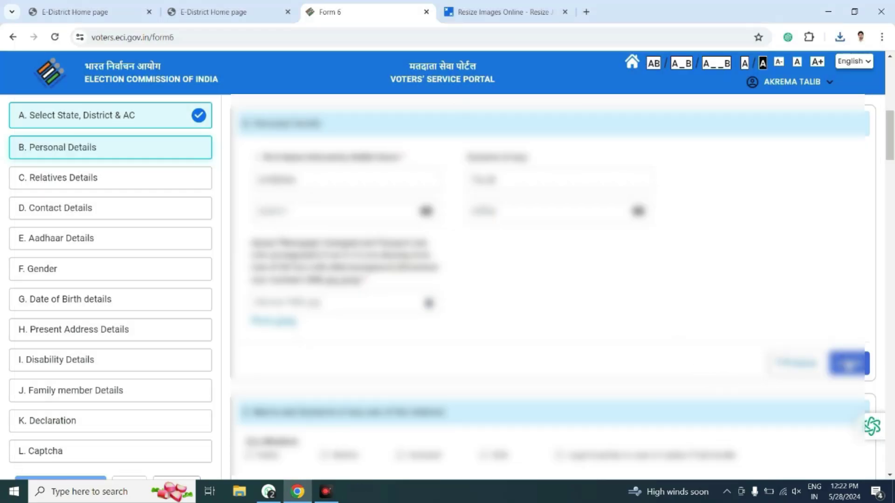
# Complete Personal Details, select Father as relative, and enter the father's name and surname.
pyautogui.click(848, 363)
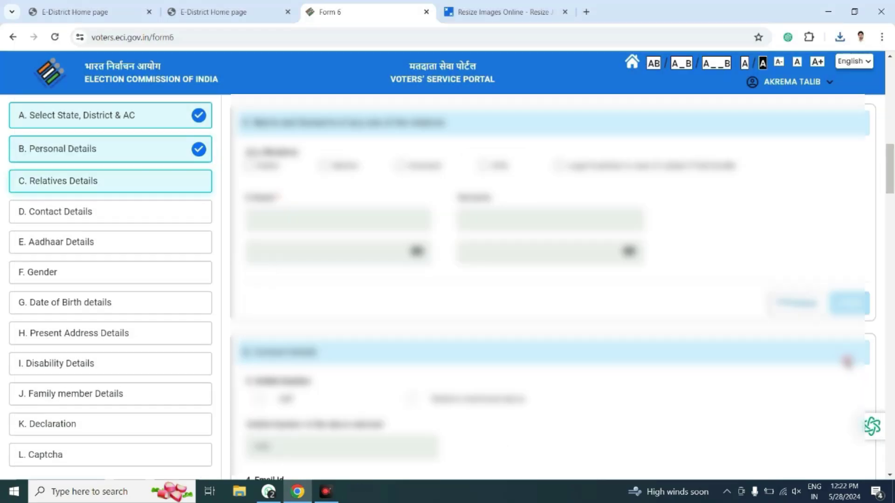
pyautogui.click(250, 165)
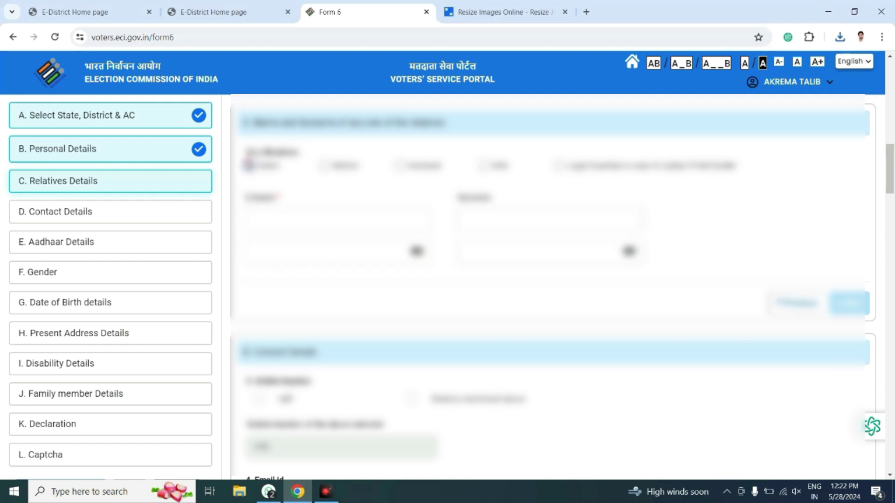
pyautogui.click(323, 215)
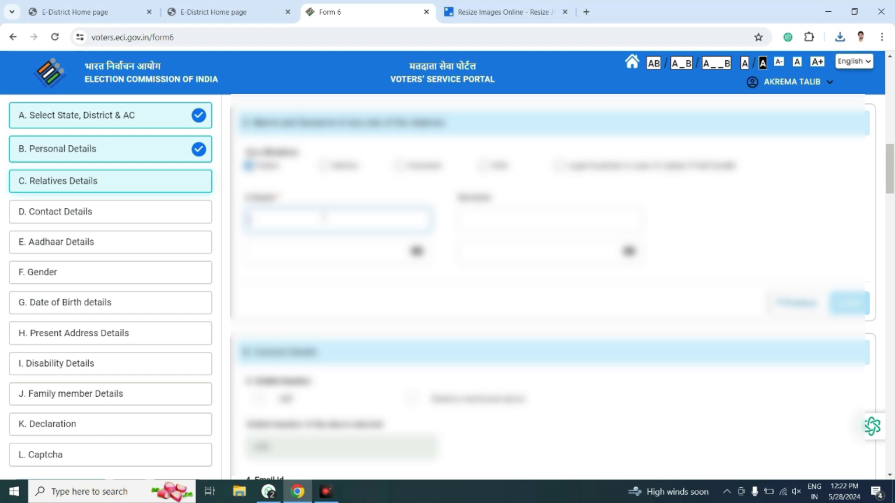
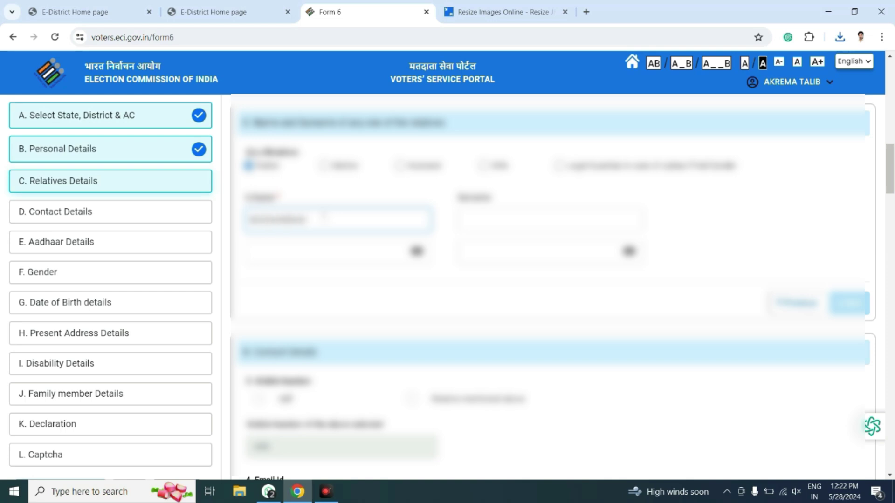
pyautogui.press('Tab')
pyautogui.press('Tab')
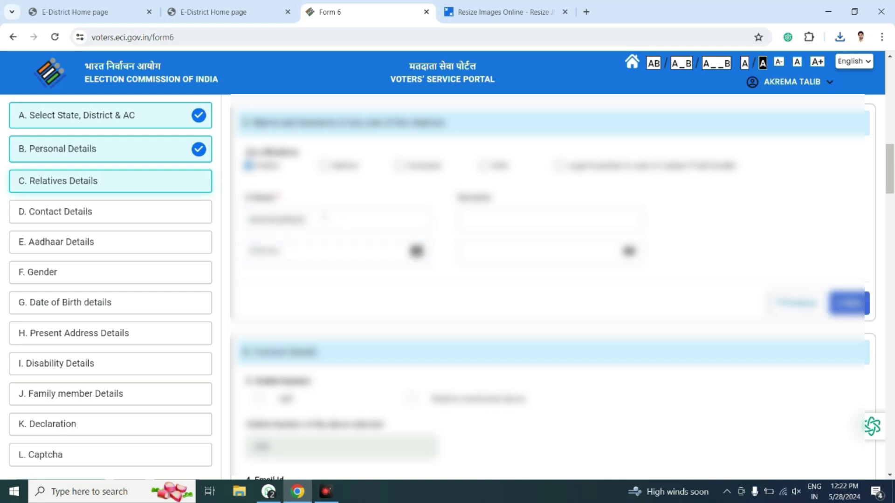
pyautogui.write('Tal')
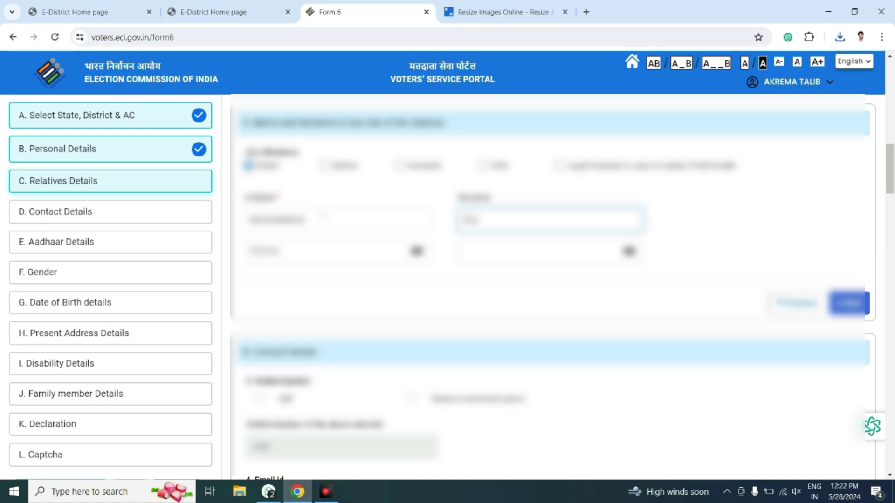
pyautogui.write('ib')
pyautogui.press('Tab')
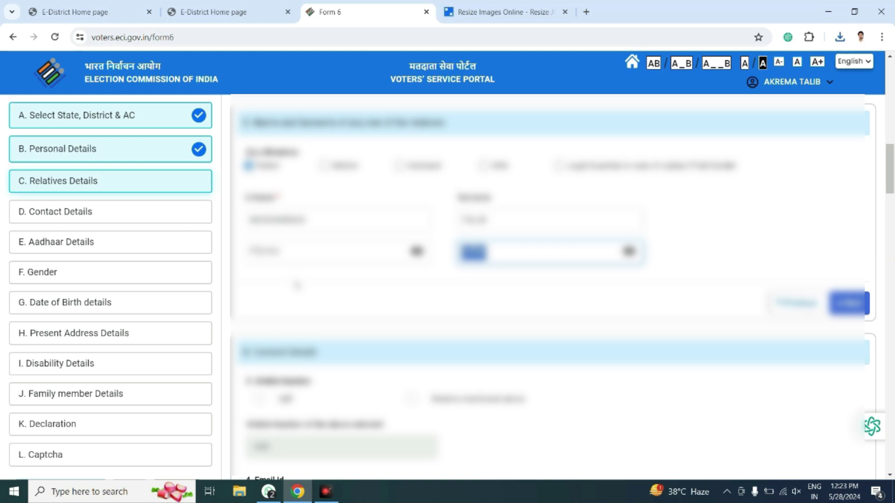
# Complete Relatives Details and enter the applicant's own mobile number, correcting its digits.
pyautogui.click(855, 306)
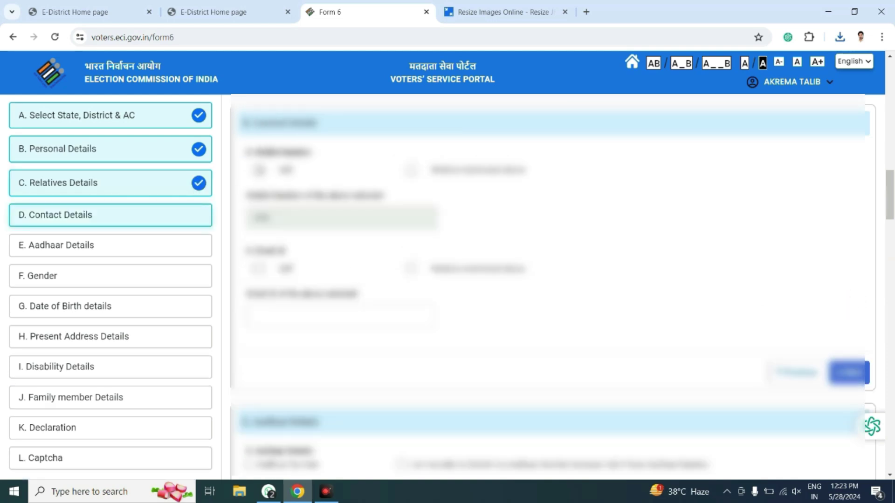
pyautogui.click(258, 170)
pyautogui.click(318, 220)
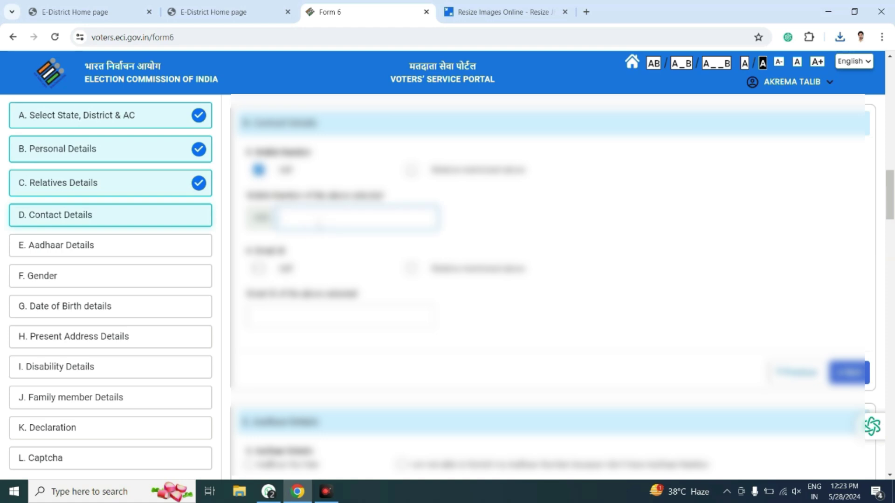
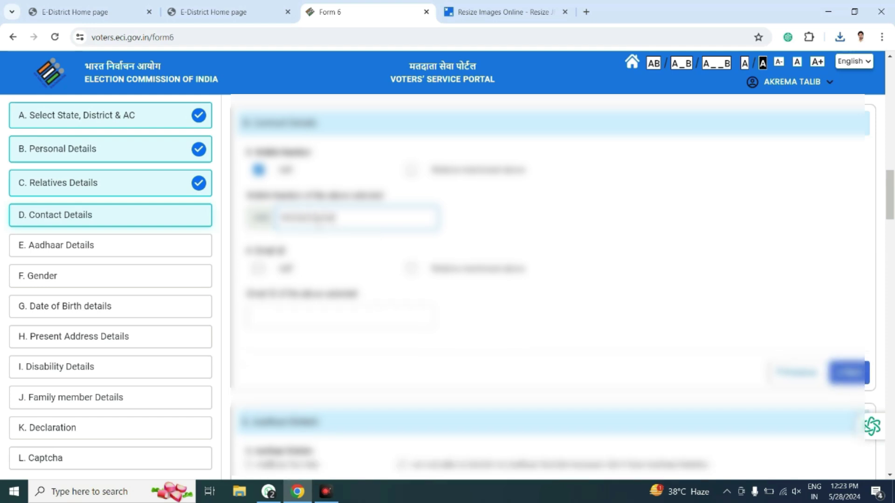
pyautogui.press('BackSpace')
pyautogui.press('BackSpace')
pyautogui.press('BackSpace')
pyautogui.press('BackSpace')
pyautogui.press('BackSpace')
pyautogui.press('BackSpace')
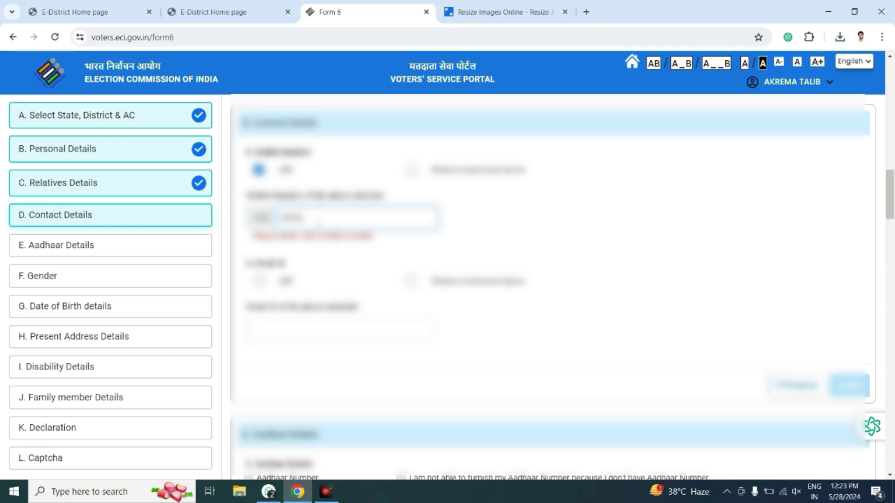
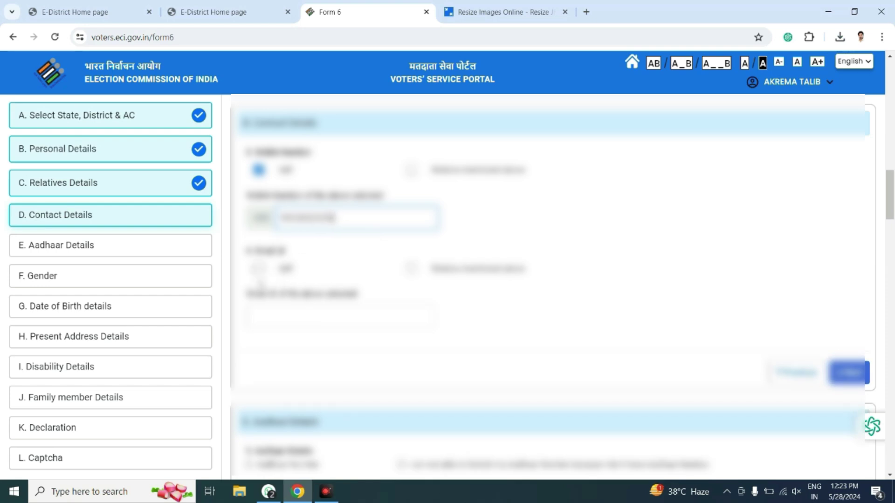
# Paste the applicant's own e-mail address and save Contact Details.
pyautogui.click(259, 269)
pyautogui.click(279, 306)
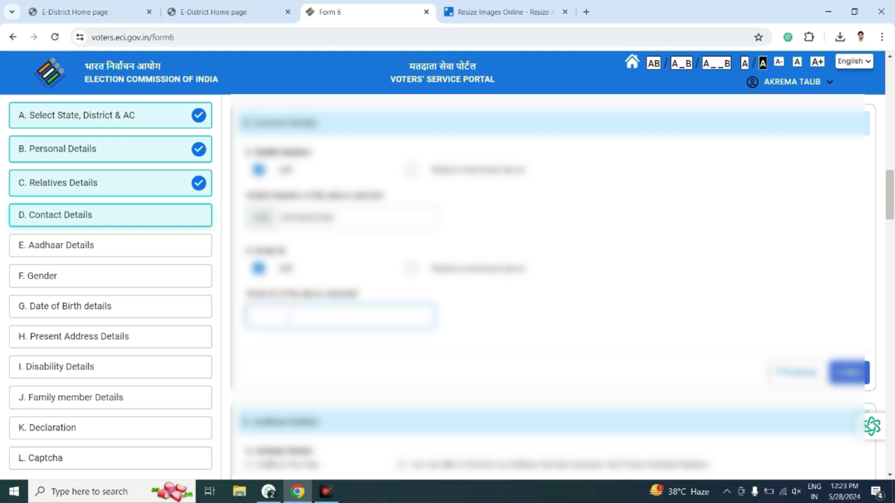
pyautogui.hotkey('ctrl', 'v')
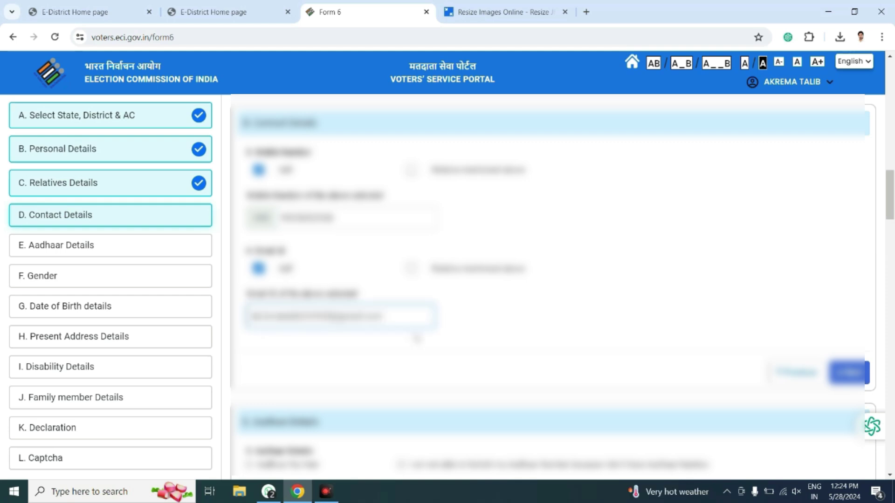
pyautogui.click(855, 379)
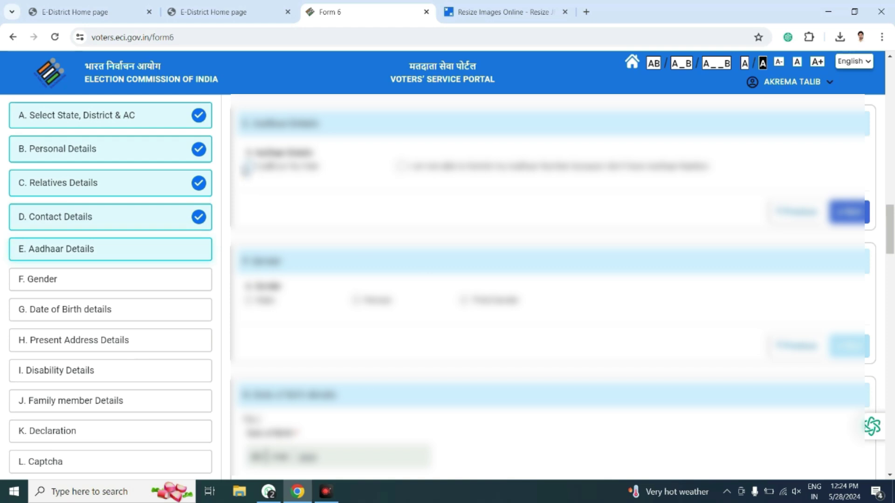
# Enter the Aadhaar number, save Aadhaar Details, and select Male as the gender.
pyautogui.click(247, 167)
pyautogui.click(285, 217)
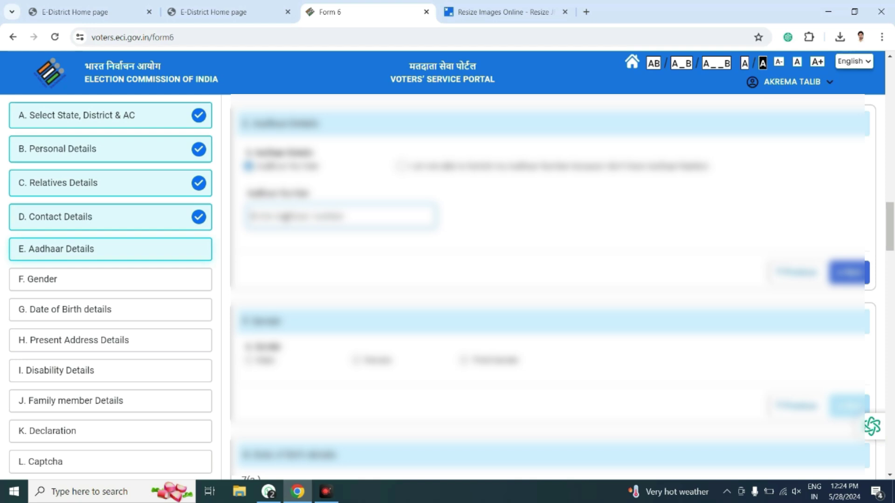
pyautogui.write('1')
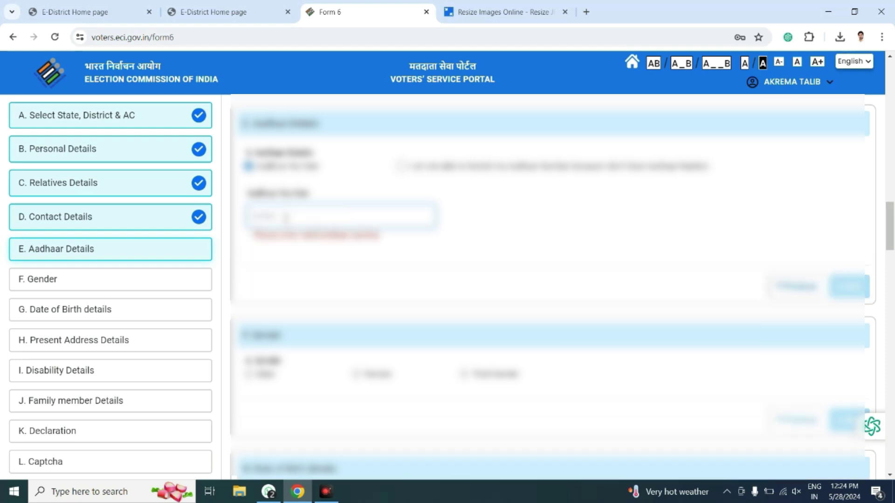
pyautogui.write('21')
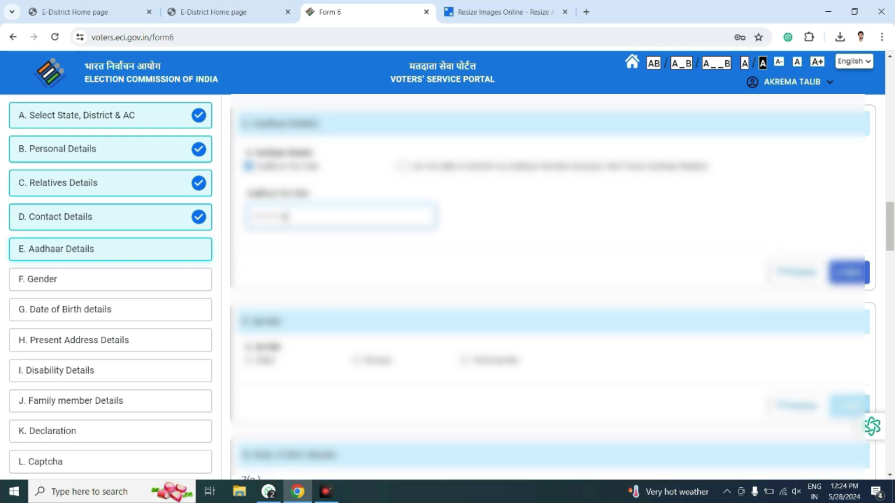
pyautogui.click(853, 274)
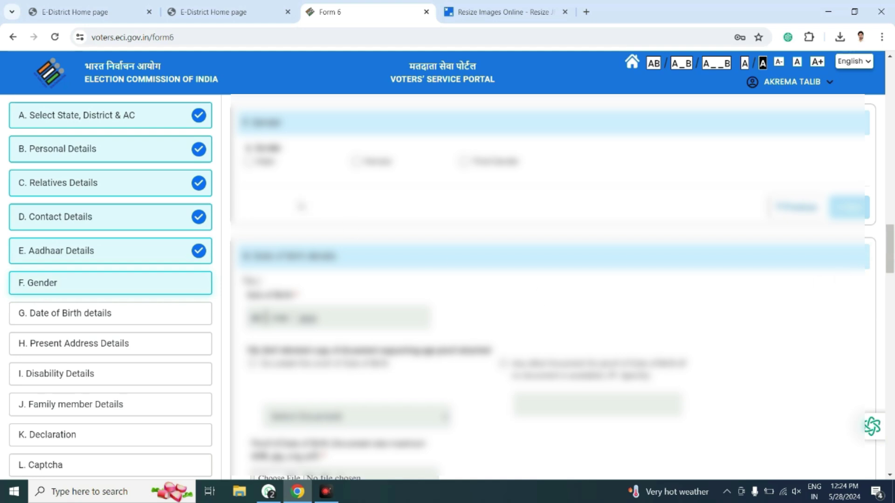
pyautogui.click(249, 162)
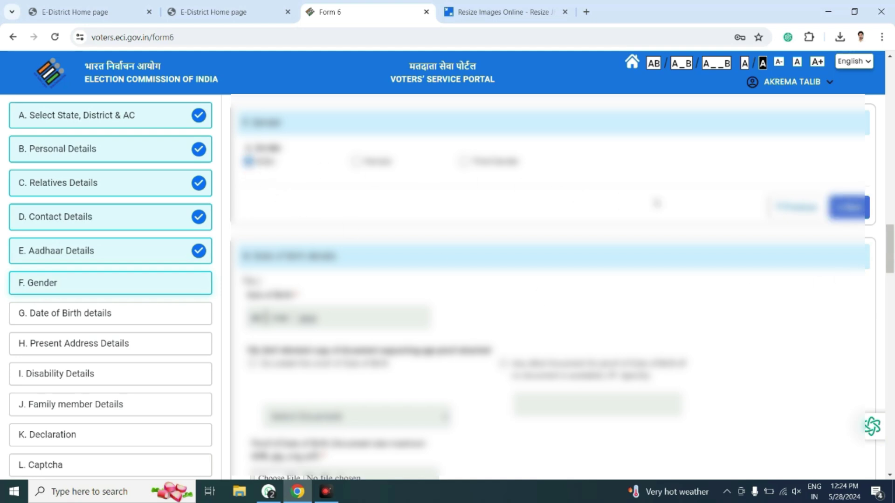
# Save the Gender section and fill in the day, month and year of birth.
pyautogui.click(848, 208)
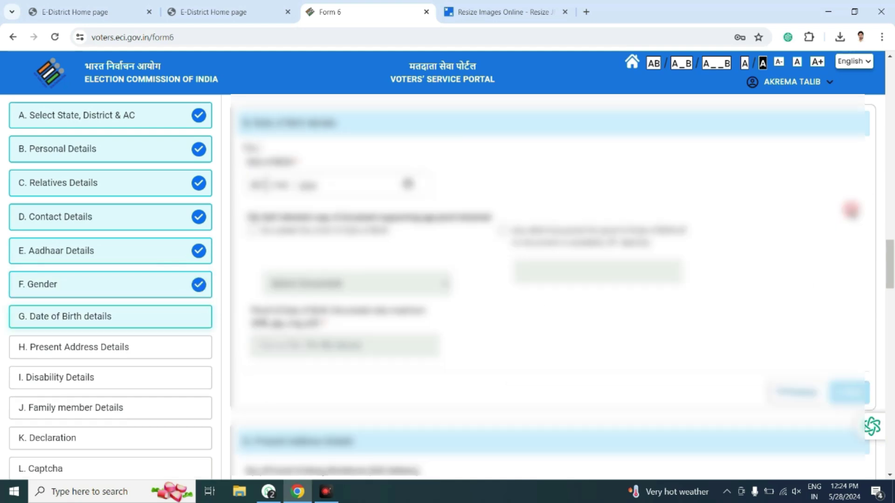
pyautogui.click(257, 185)
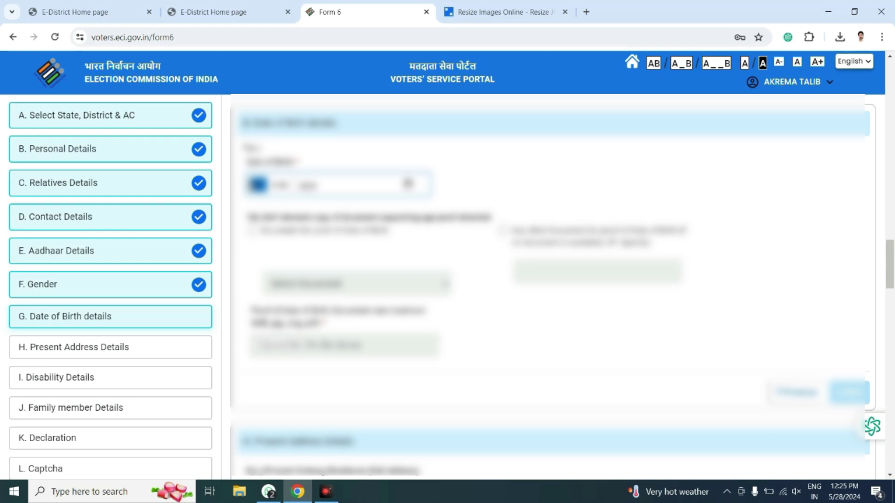
pyautogui.click(308, 185)
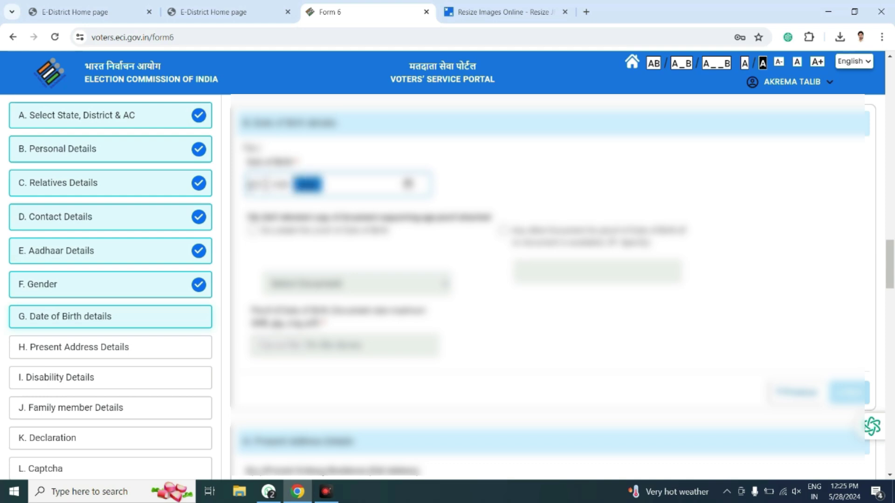
pyautogui.hotkey('shift', 'Tab')
pyautogui.hotkey('shift', 'Tab')
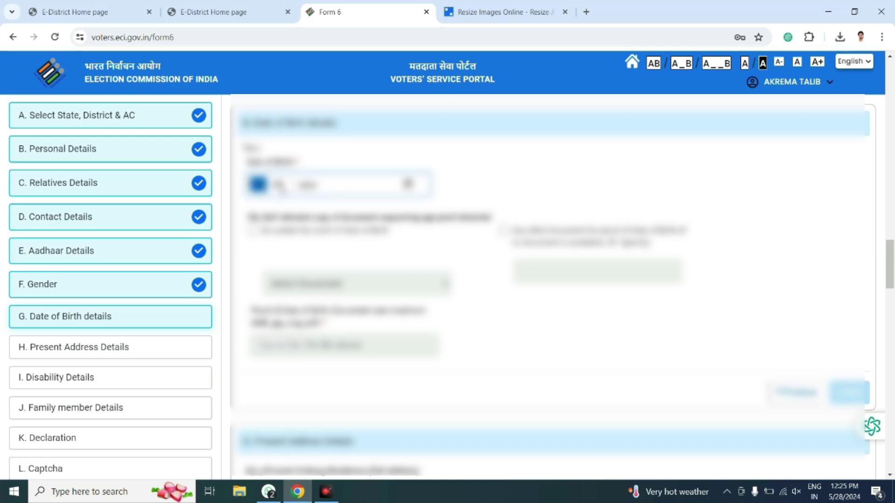
pyautogui.click(310, 186)
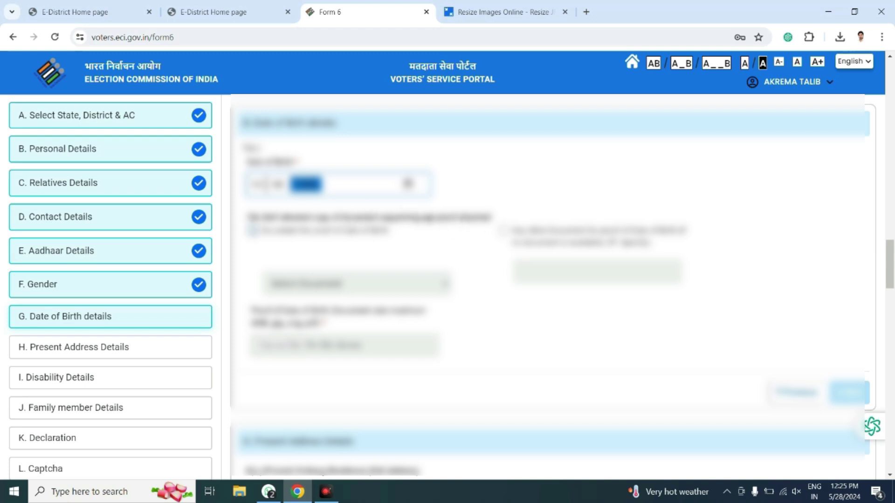
# Choose the first proof-of-age document option and save the Date of Birth details.
pyautogui.click(252, 231)
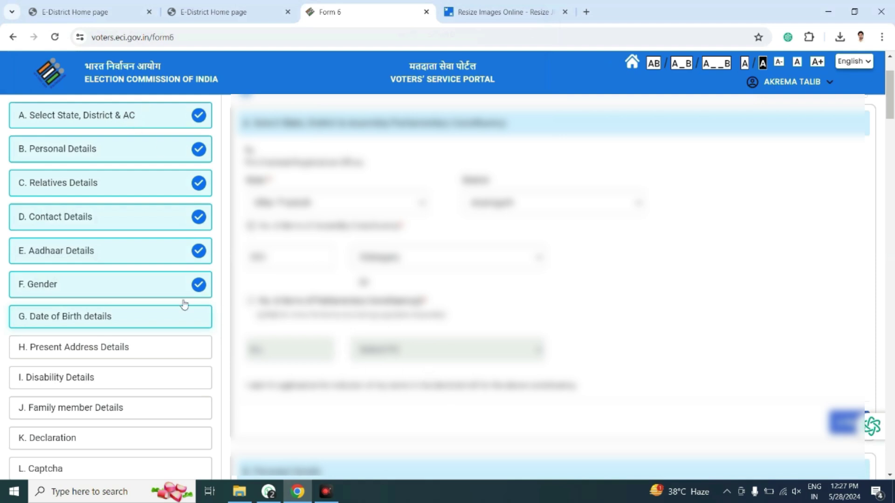
pyautogui.click(117, 320)
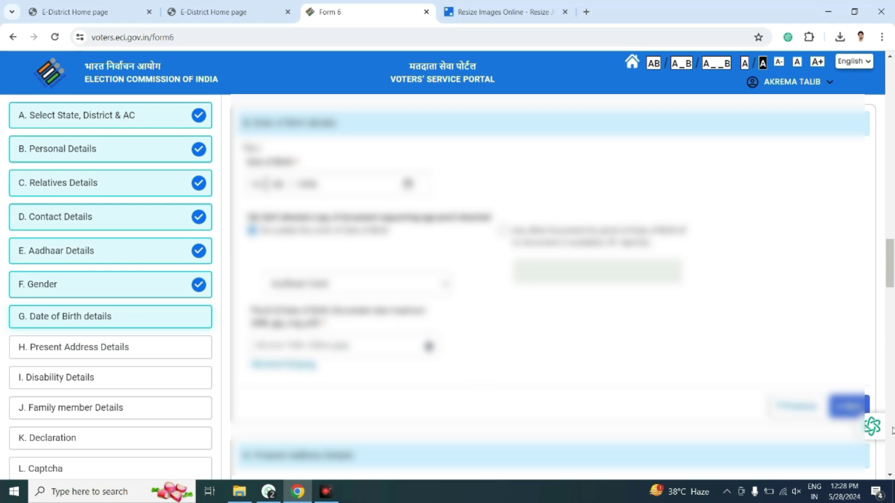
pyautogui.scroll(-1, 709, 338)
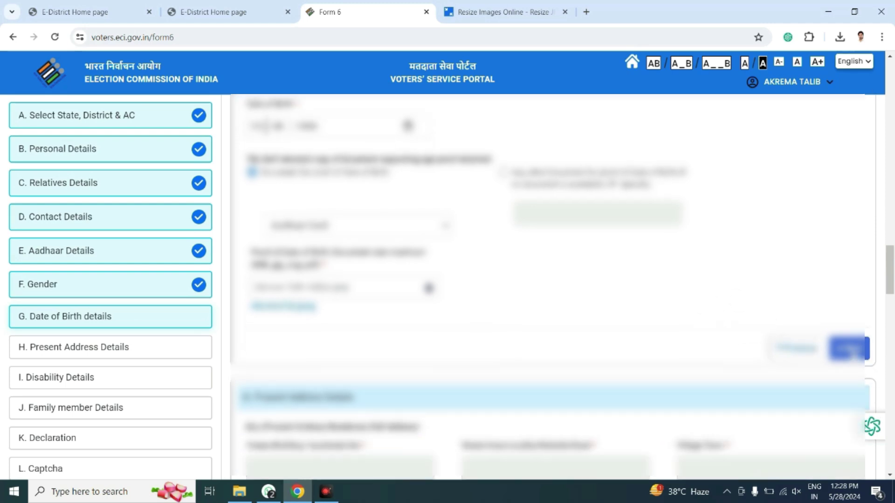
pyautogui.click(850, 349)
# Enter the house number in Present Address Details and save the section.
pyautogui.click(332, 191)
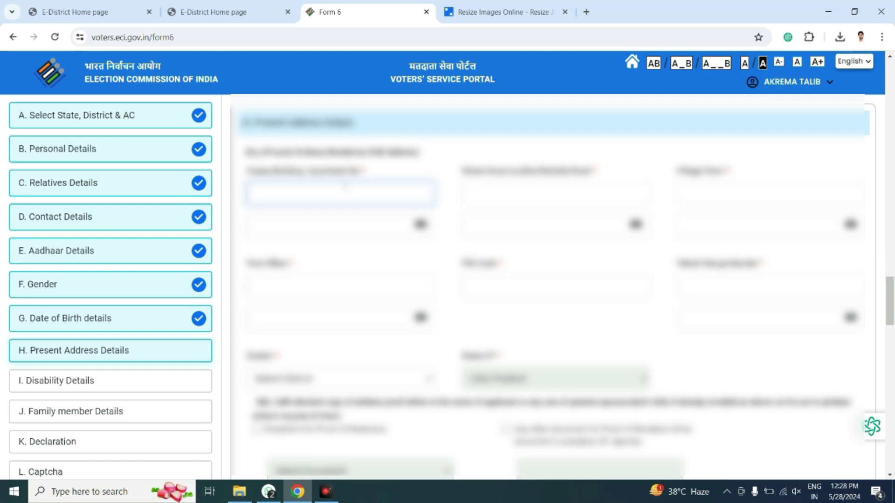
pyautogui.write('12')
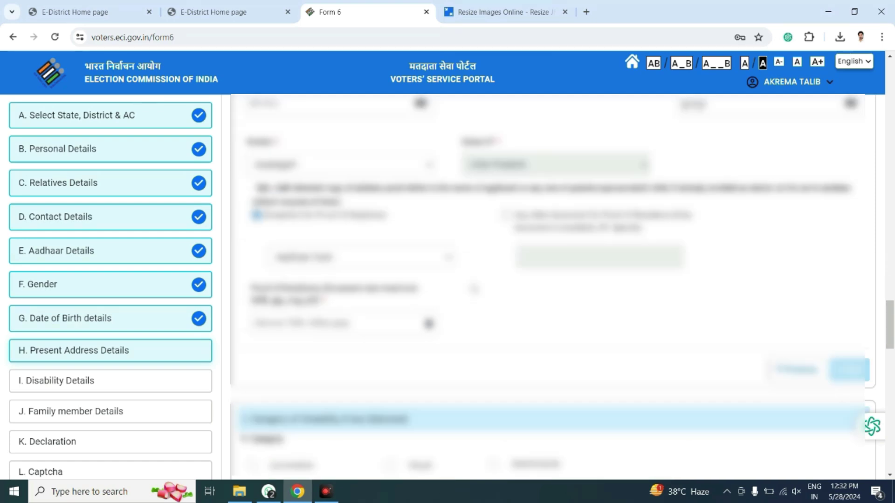
pyautogui.click(522, 312)
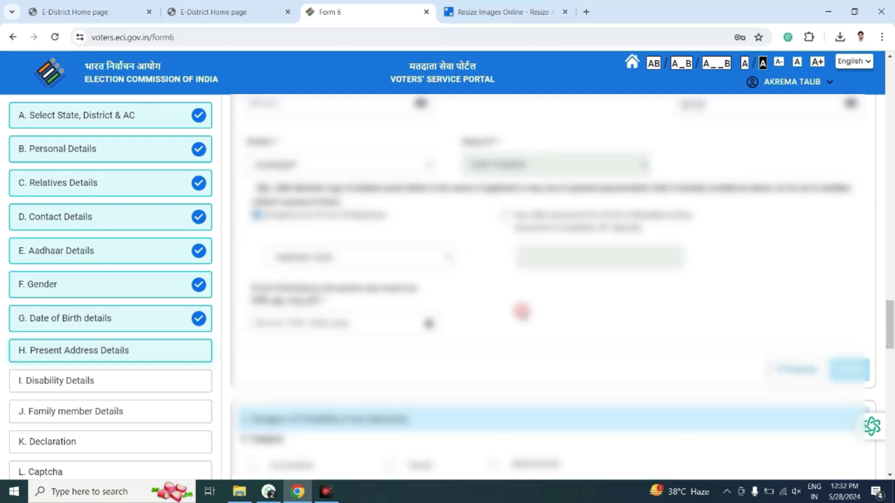
pyautogui.scroll(-1, 772, 333)
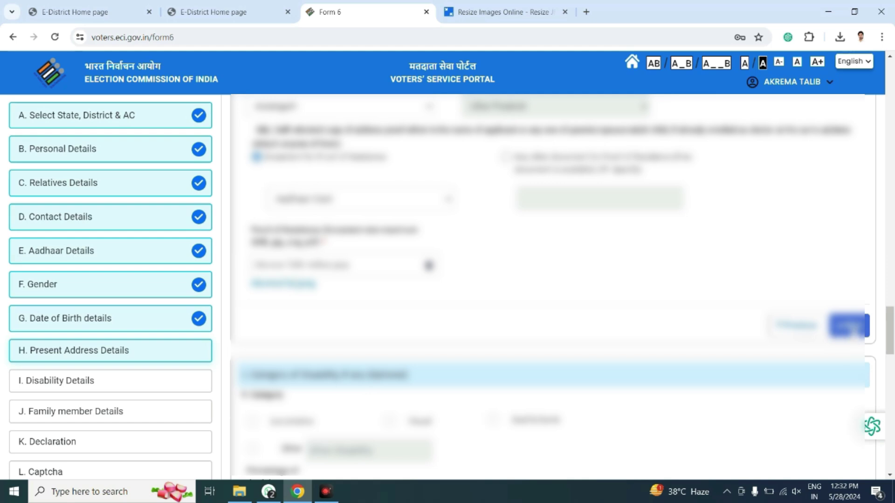
pyautogui.click(848, 327)
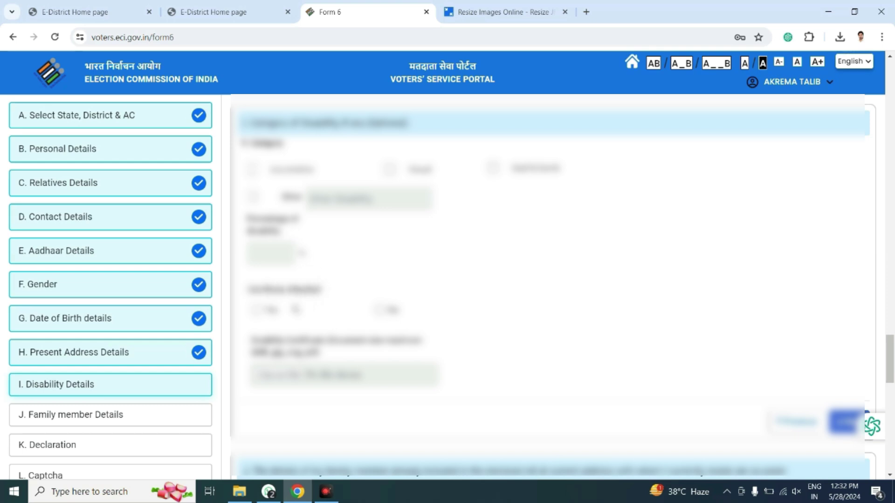
# Set Certificate attached to No, save Disability Details, and leave the family member name blank.
pyautogui.click(256, 310)
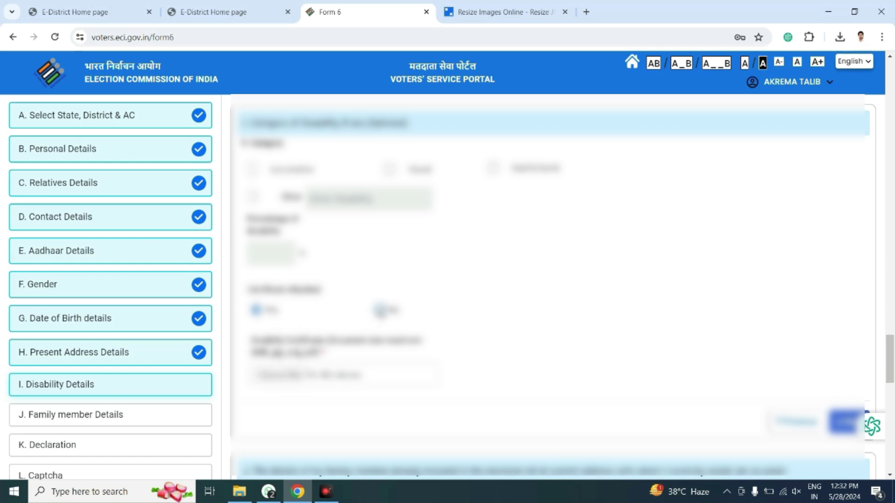
pyautogui.click(380, 309)
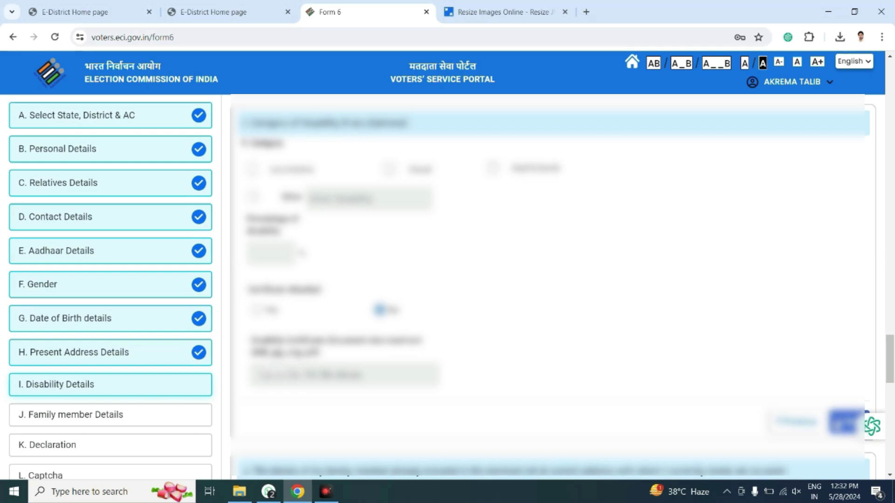
pyautogui.click(842, 422)
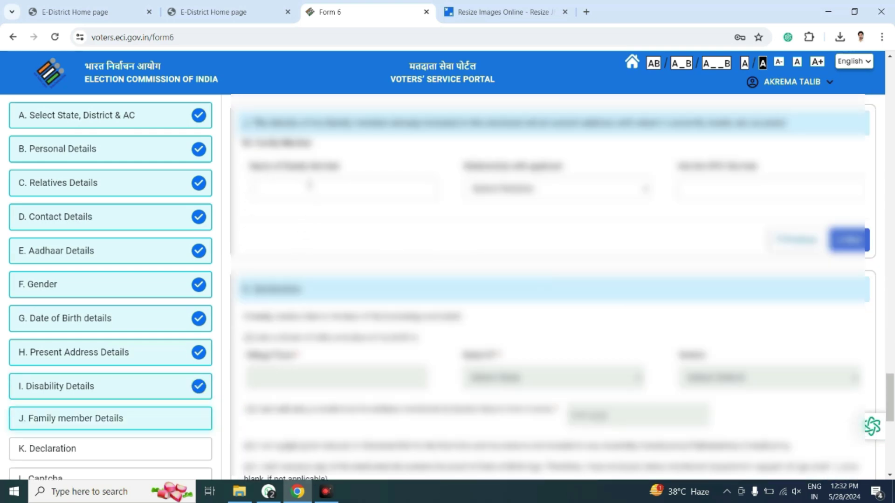
pyautogui.click(310, 189)
pyautogui.click(415, 219)
# Skip Family member Details and enter the village or town in the Declaration.
pyautogui.click(849, 240)
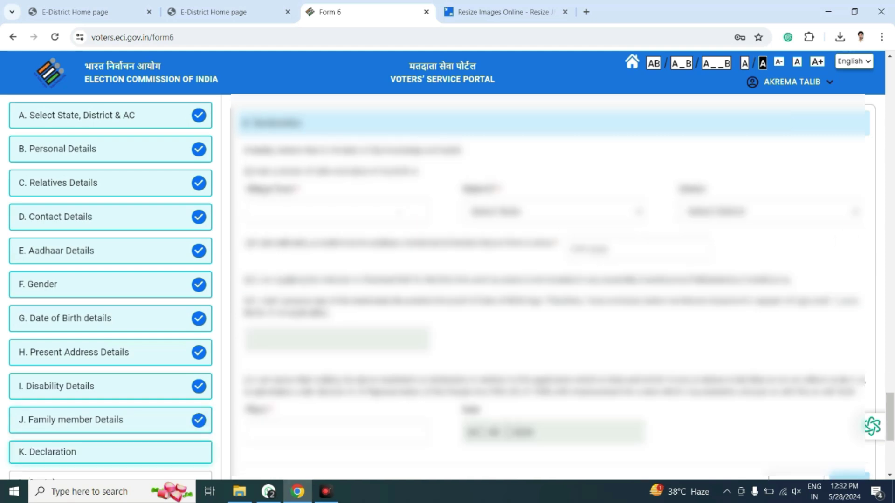
pyautogui.click(348, 211)
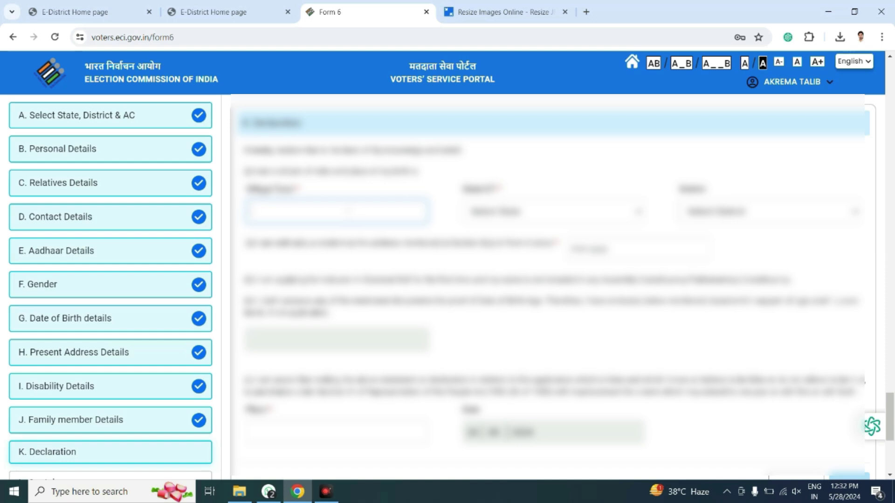
pyautogui.write('ghjkl')
pyautogui.press('BackSpace')
pyautogui.press('BackSpace')
pyautogui.press('BackSpace')
pyautogui.press('BackSpace')
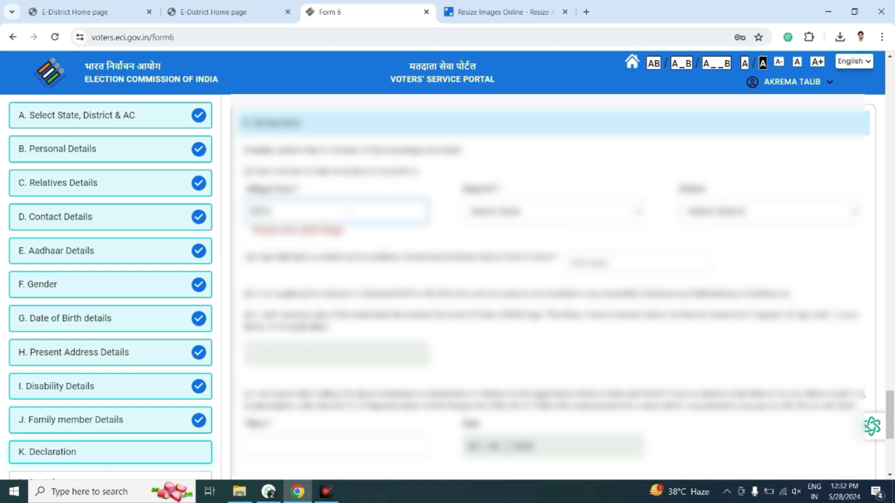
pyautogui.press('BackSpace')
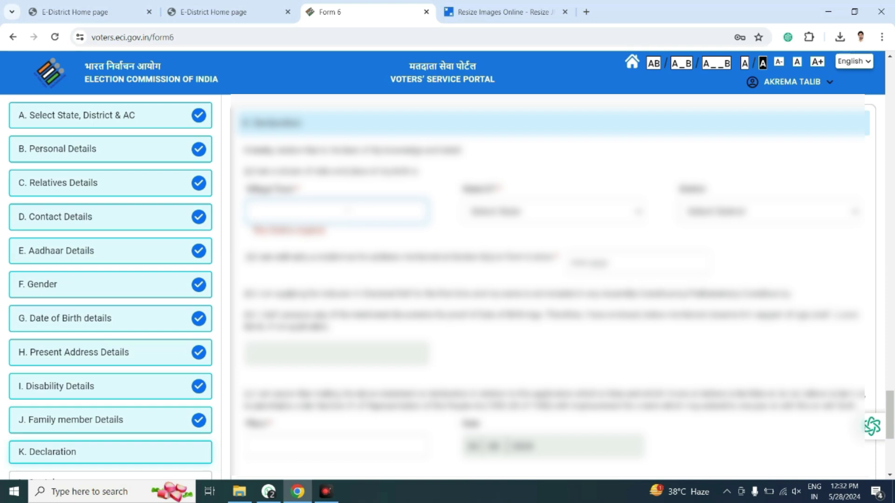
pyautogui.write('abc')
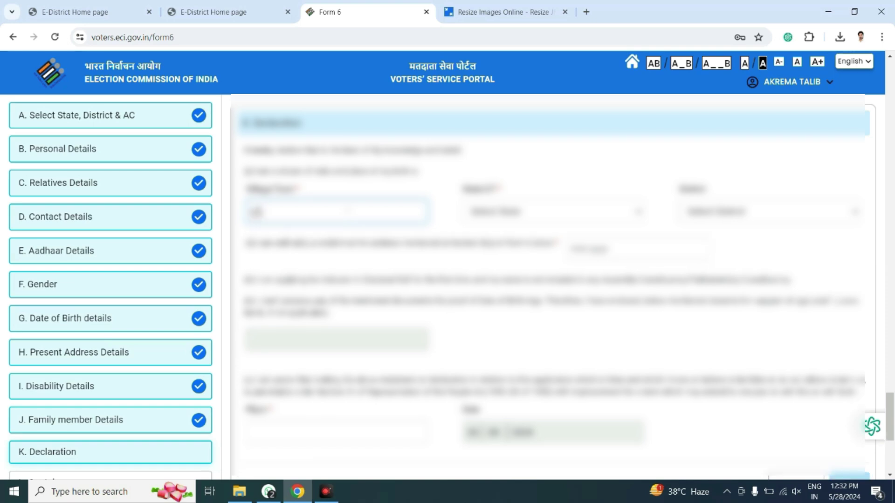
pyautogui.write('knagarpur')
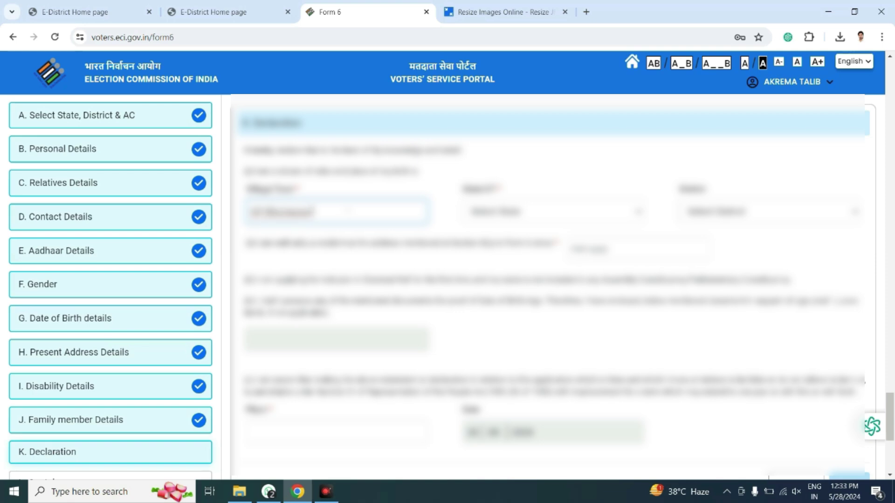
pyautogui.write('ola no 1')
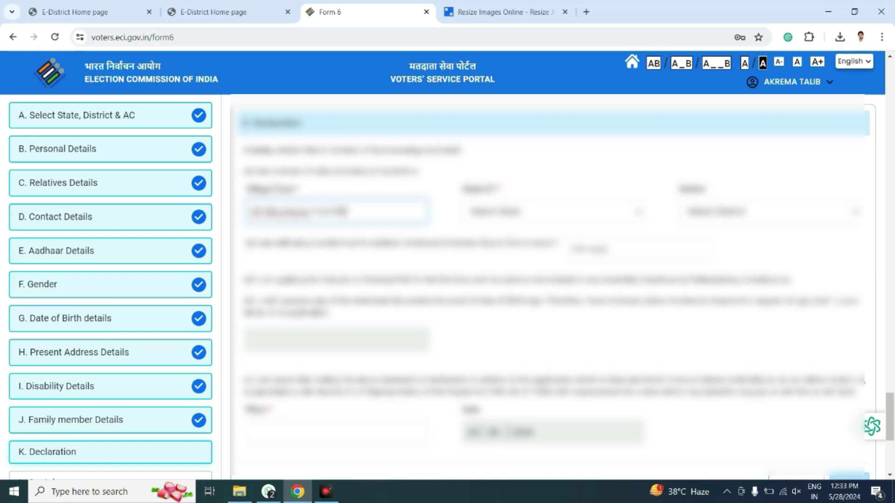
pyautogui.write('pa')
pyautogui.press('BackSpace')
pyautogui.press('BackSpace')
pyautogui.press('BackSpace')
pyautogui.press('BackSpace')
pyautogui.press('BackSpace')
pyautogui.press('BackSpace')
pyautogui.press('BackSpace')
pyautogui.press('BackSpace')
pyautogui.press('BackSpace')
pyautogui.press('BackSpace')
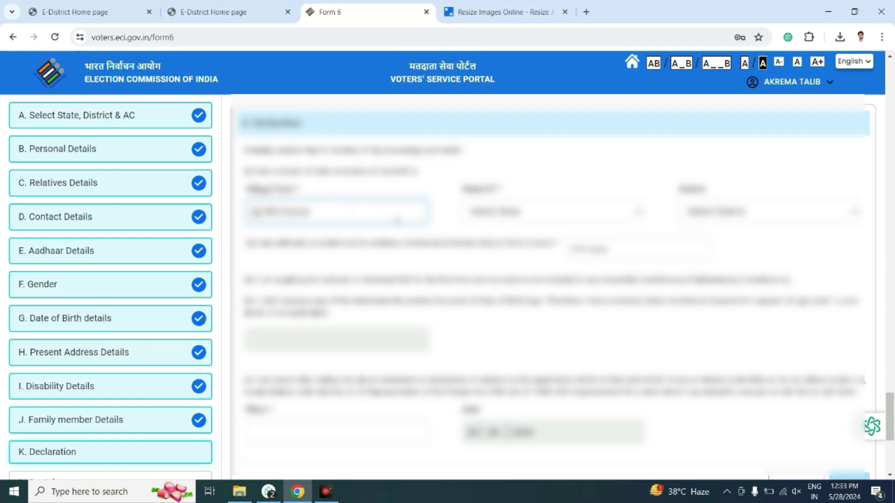
# Choose the state (jumped to with 'u') and the district (filtered with 'az') from the dropdowns.
pyautogui.click(534, 213)
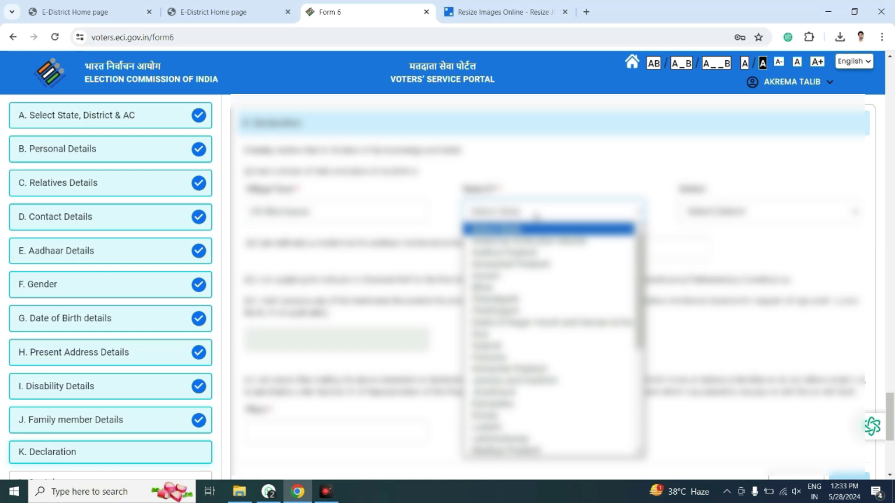
pyautogui.press('u')
pyautogui.press('Return')
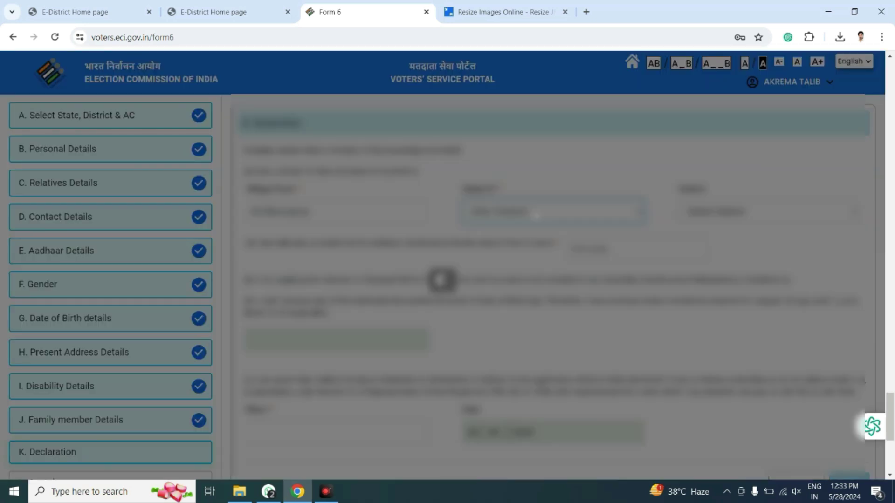
pyautogui.hotkey('shift', 'Tab')
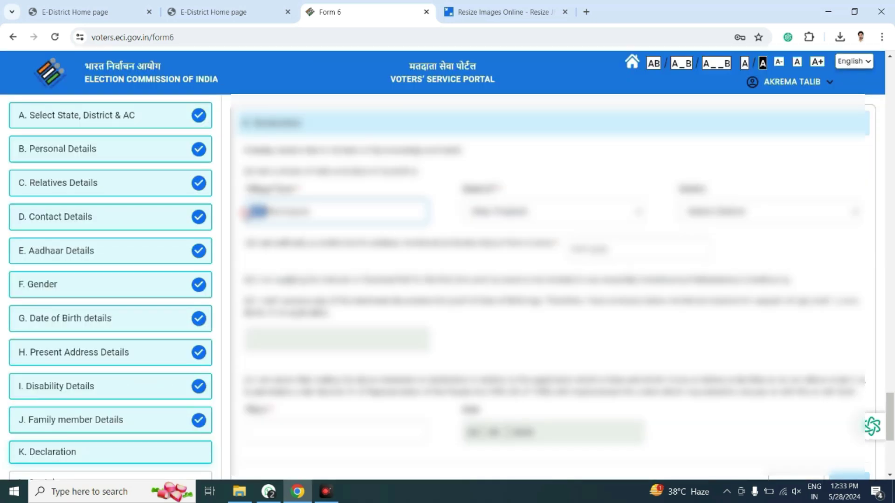
pyautogui.click(741, 212)
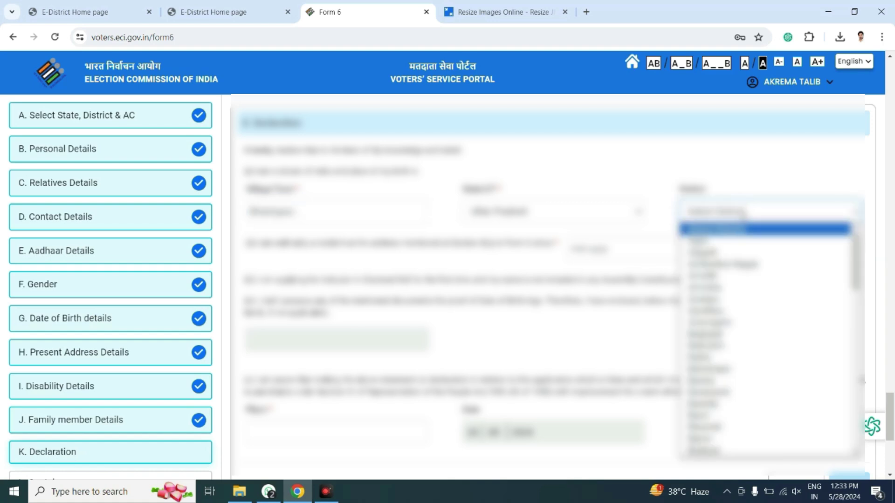
pyautogui.write('az')
pyautogui.press('Return')
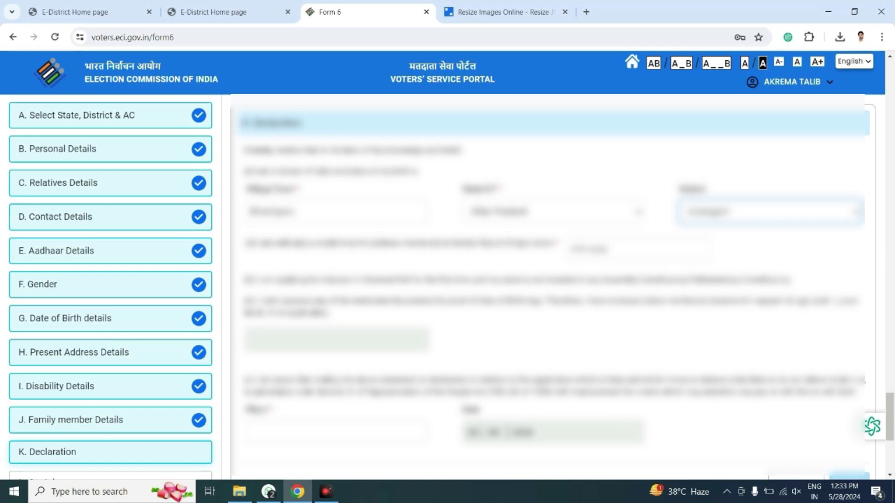
# Set the declaration date in the calendar, going back two years before picking the day.
pyautogui.click(582, 251)
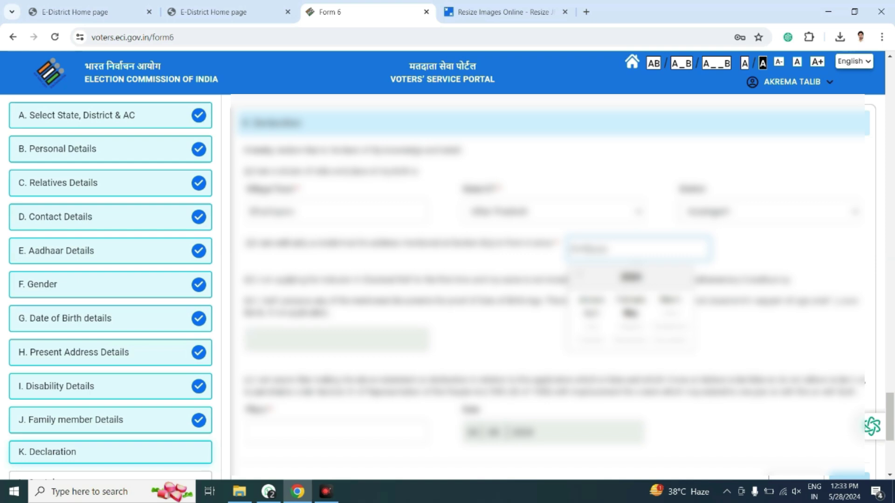
pyautogui.write('2805')
pyautogui.click(527, 276)
pyautogui.click(604, 248)
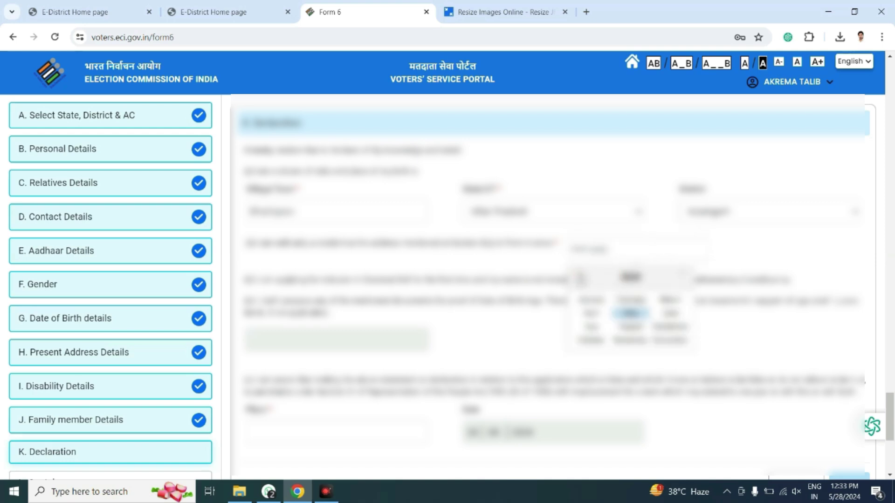
pyautogui.click(580, 278)
pyautogui.click(580, 278)
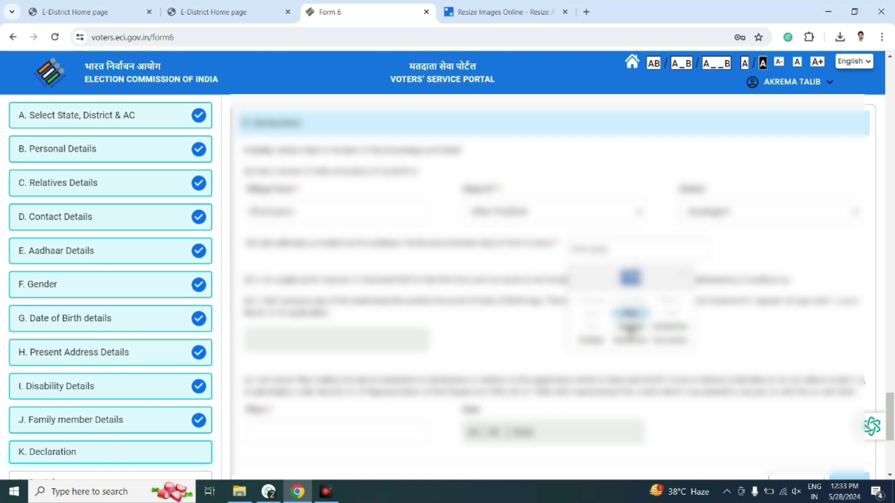
pyautogui.click(630, 327)
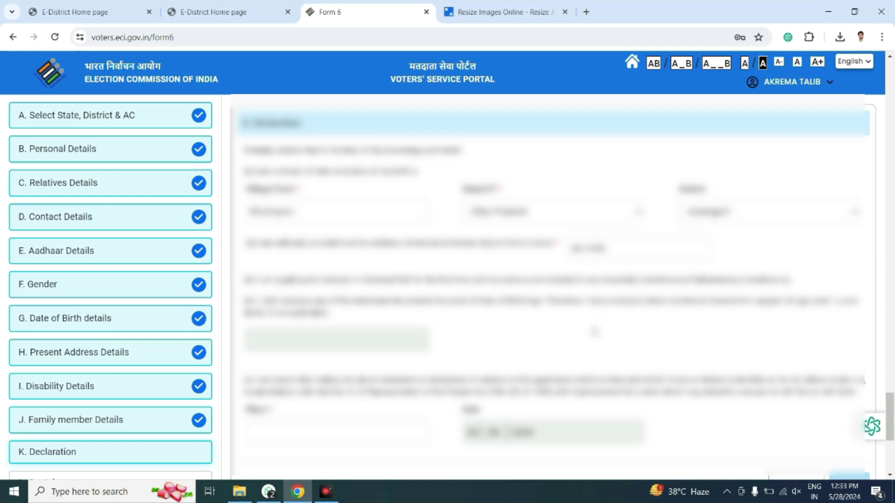
# Enter Lucknow as the place and complete the Declaration section.
pyautogui.scroll(-3, 358, 325)
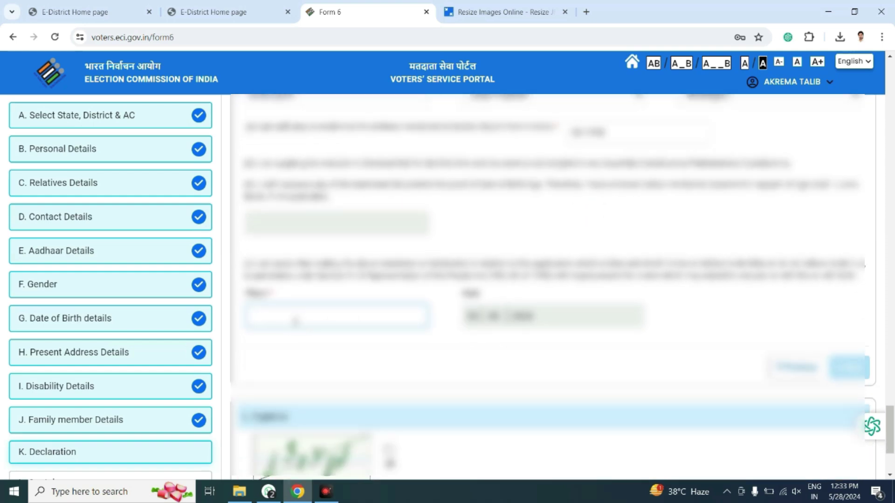
pyautogui.write('Lucknow')
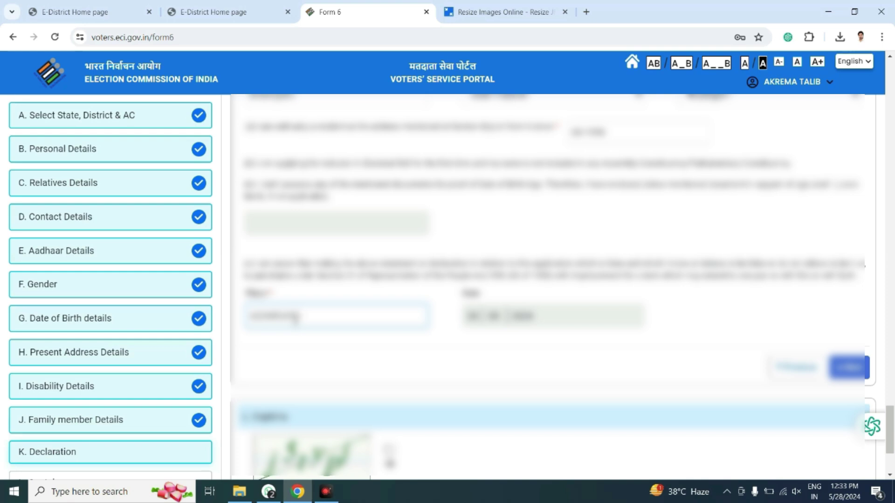
pyautogui.click(382, 353)
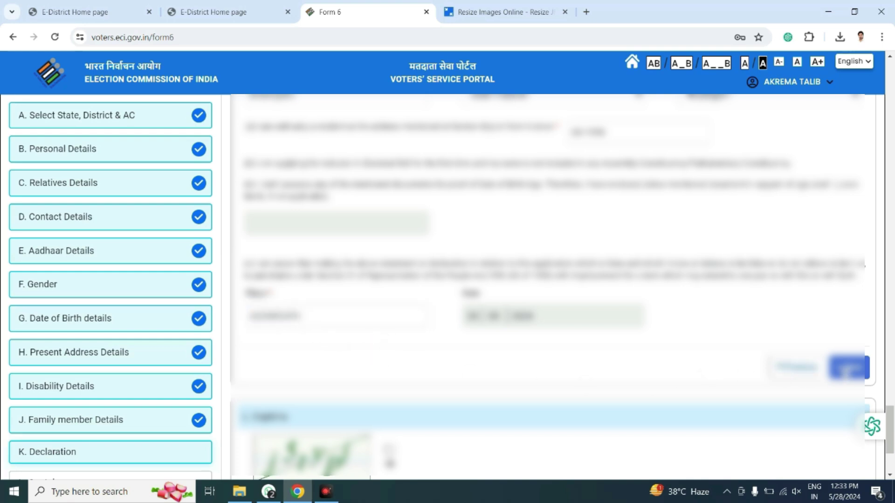
pyautogui.click(844, 368)
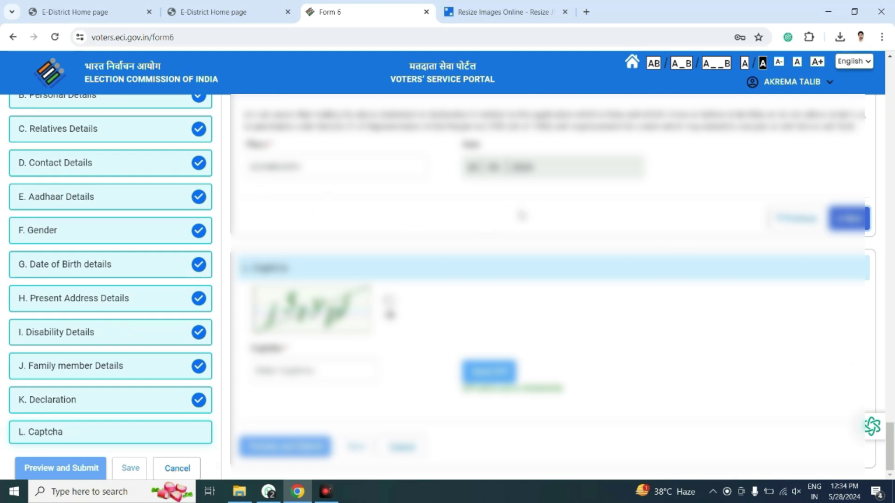
# Type the captcha text and verify it.
pyautogui.scroll(1, 522, 216)
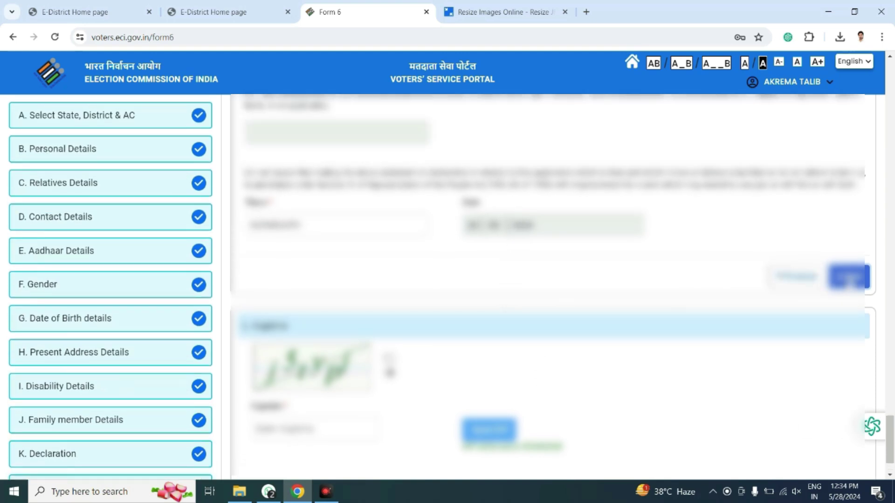
pyautogui.scroll(-1, 846, 282)
pyautogui.click(317, 371)
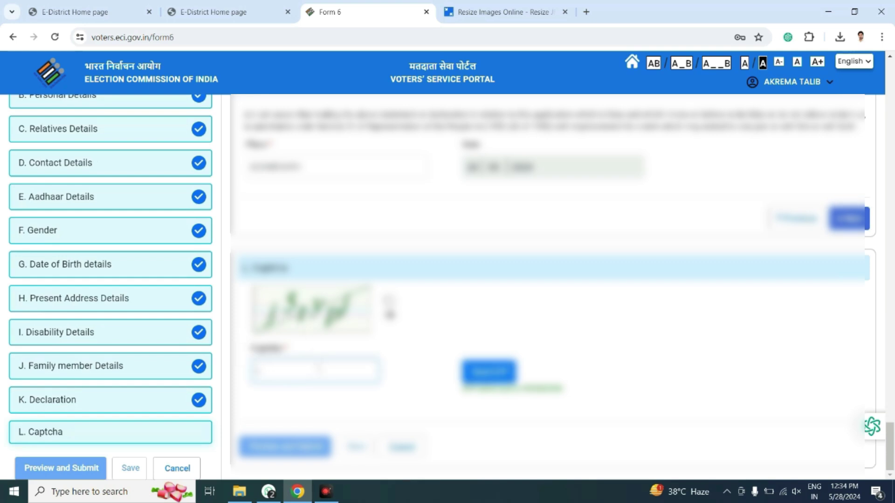
pyautogui.write('1836g7')
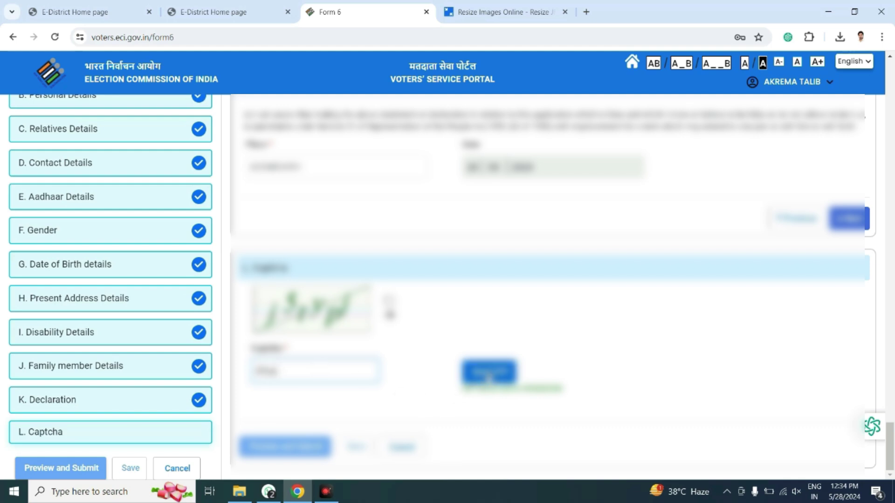
pyautogui.click(489, 375)
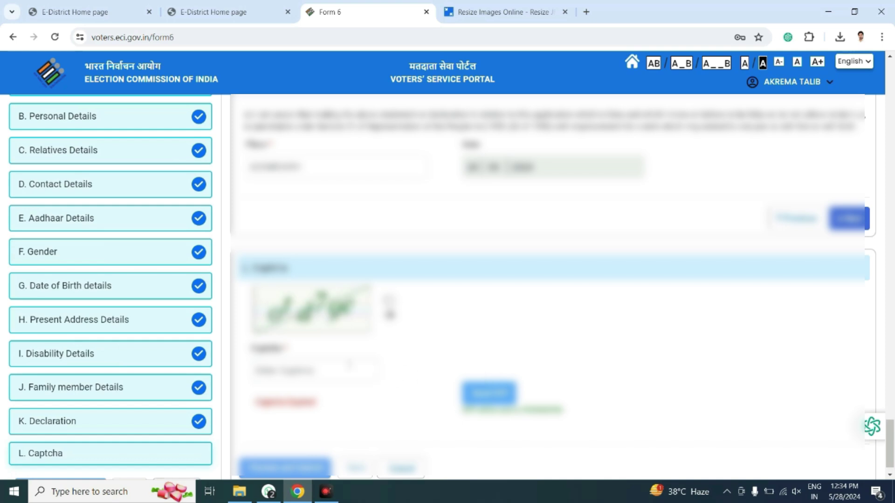
# Re-enter and verify the captcha after the error, then fill the new code field below.
pyautogui.click(326, 363)
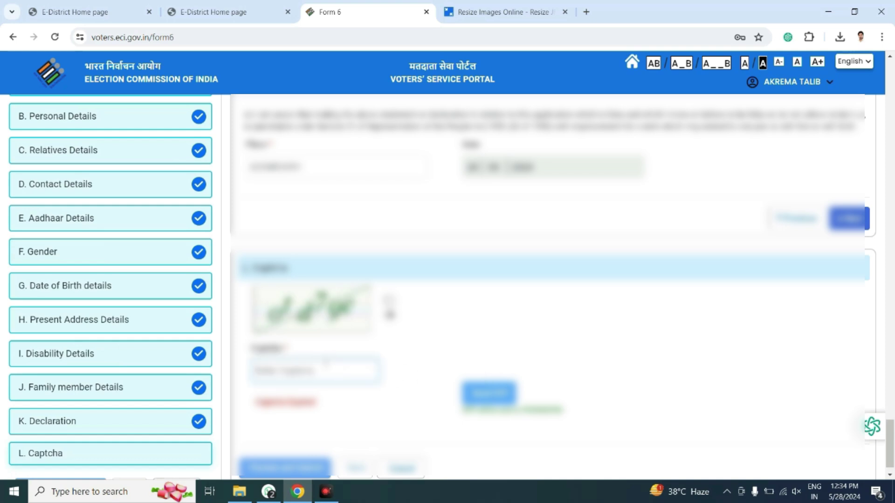
pyautogui.write('N')
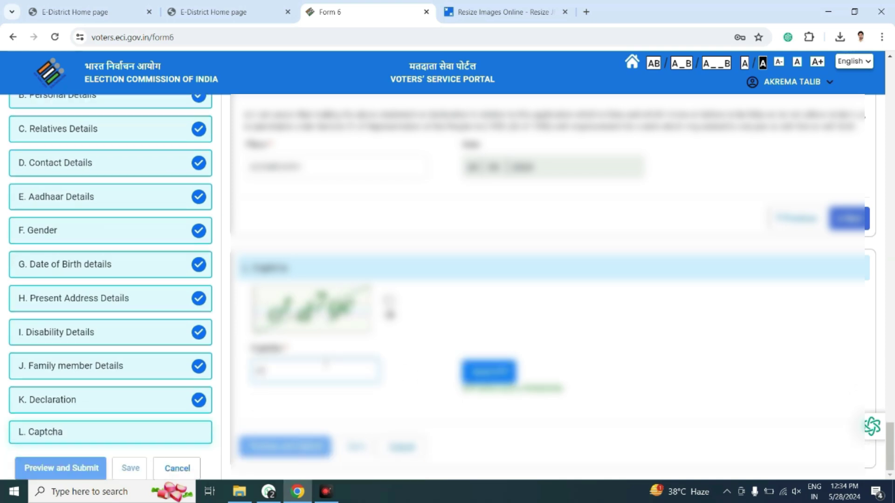
pyautogui.write('dT7h')
pyautogui.click(488, 372)
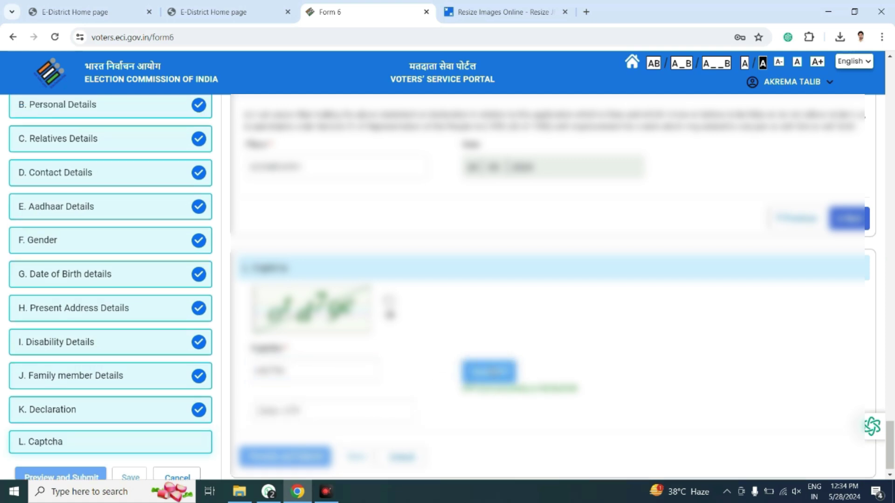
pyautogui.click(372, 409)
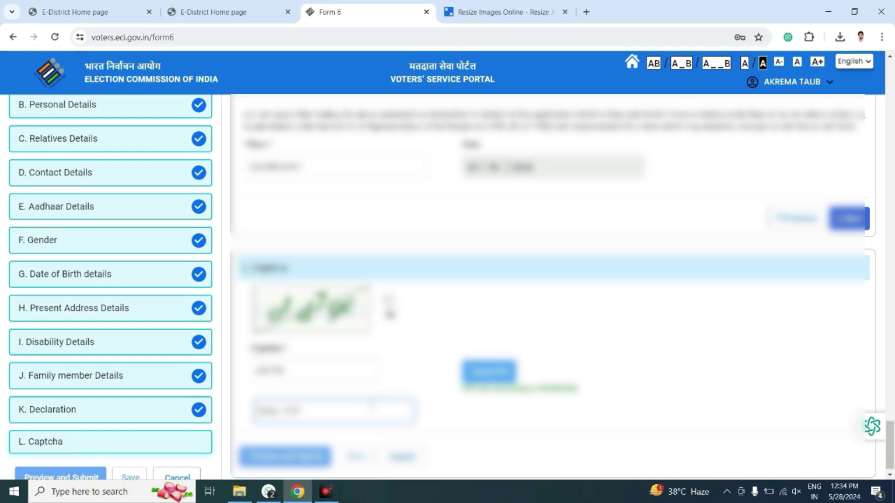
pyautogui.scroll(-1, 371, 409)
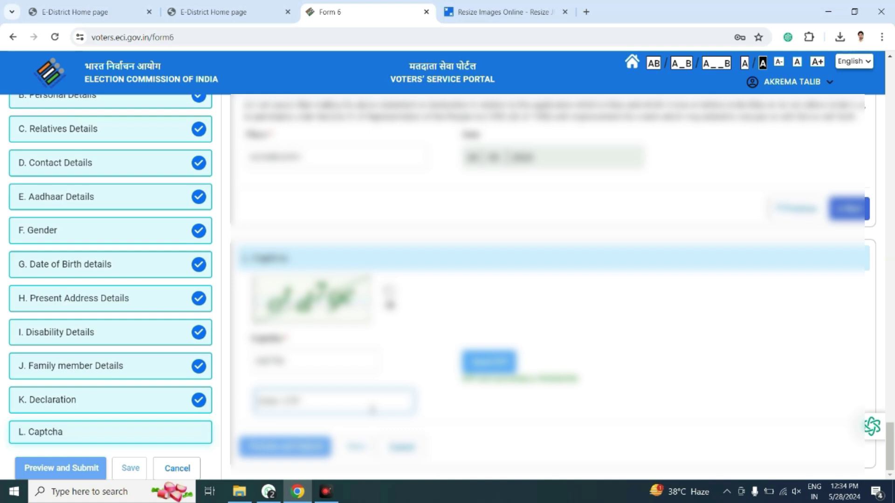
pyautogui.write('Lde8x3')
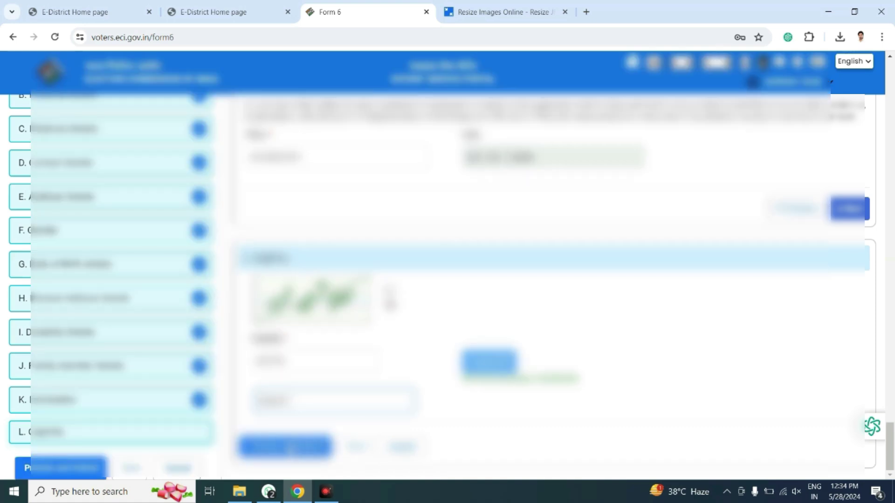
# Preview the Form 6 application and scroll through all its sections.
pyautogui.click(285, 446)
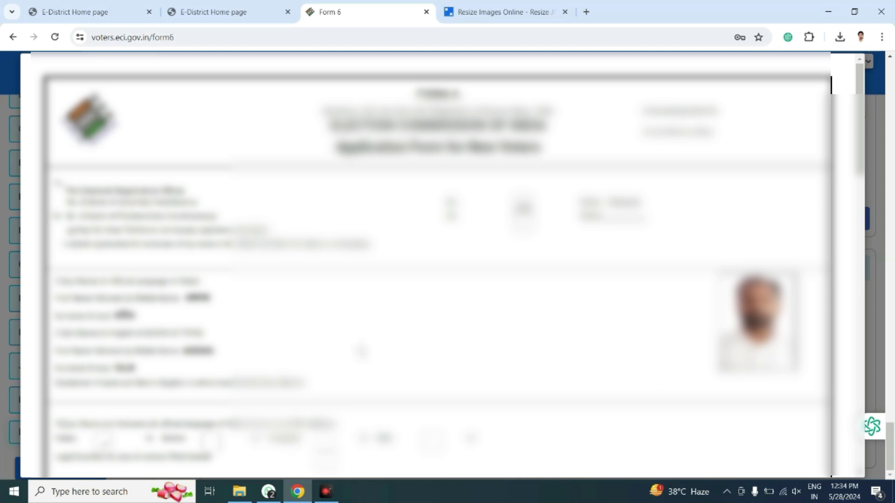
pyautogui.scroll(-1, 438, 266)
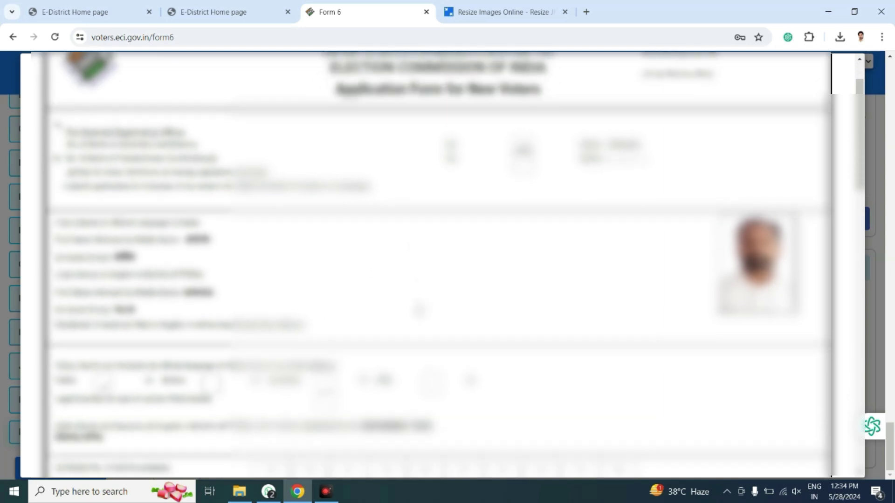
pyautogui.scroll(-1, 438, 265)
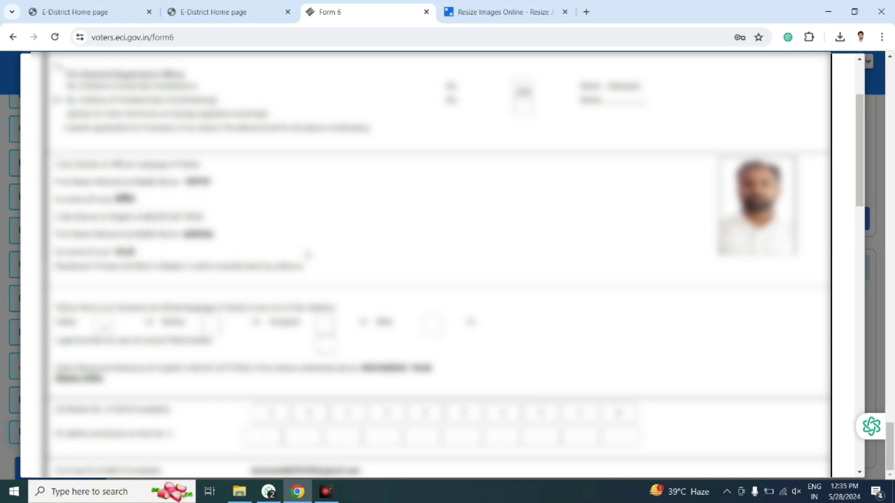
pyautogui.scroll(-2, 322, 240)
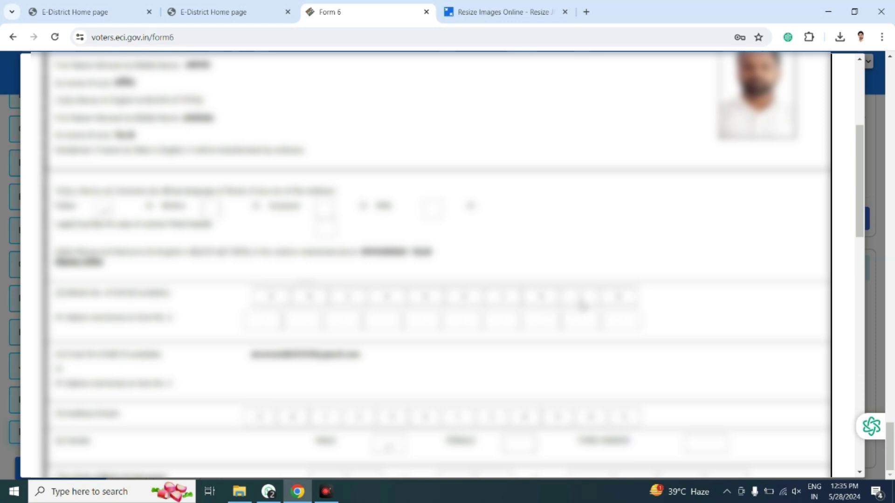
pyautogui.scroll(-1, 606, 305)
pyautogui.scroll(-2, 611, 305)
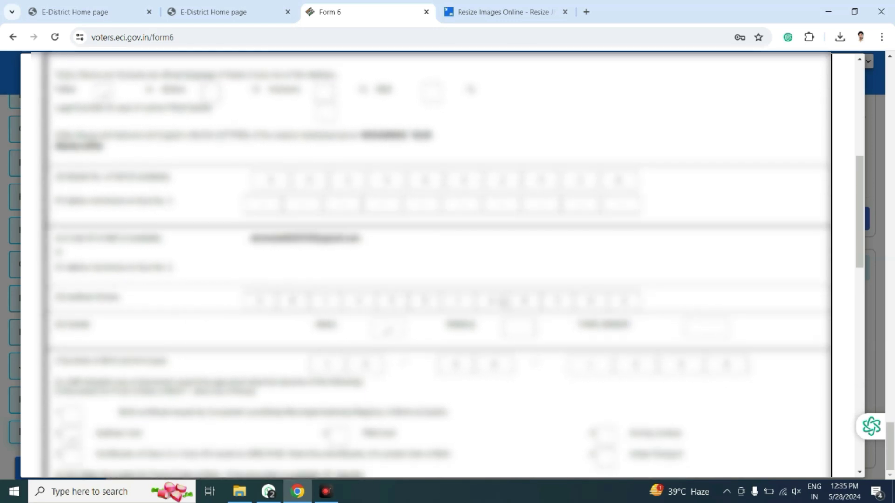
pyautogui.scroll(-1, 585, 317)
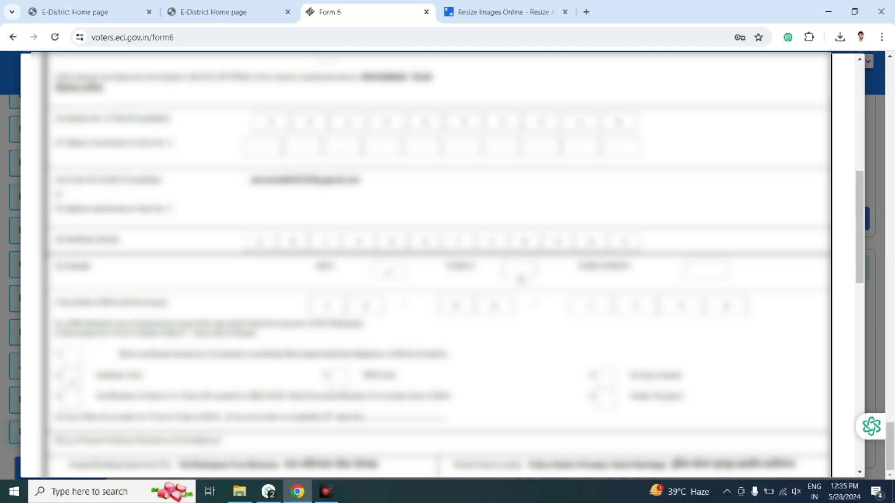
pyautogui.scroll(-1, 395, 322)
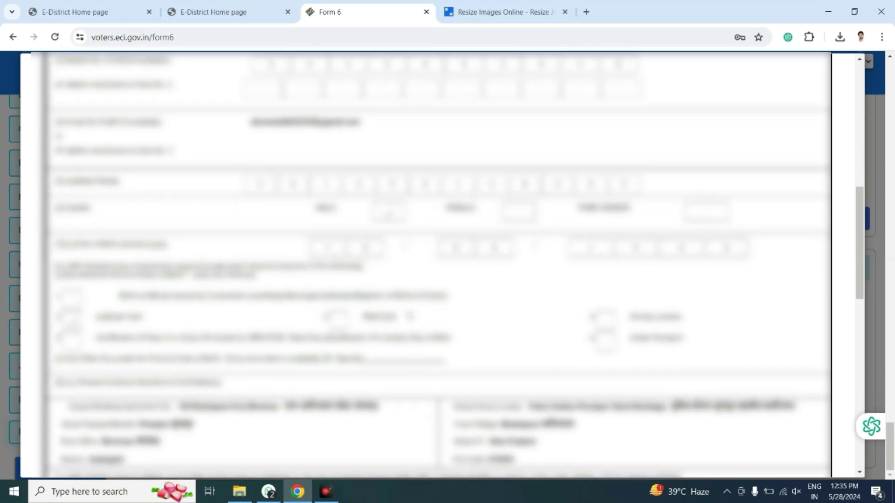
pyautogui.scroll(-1, 122, 270)
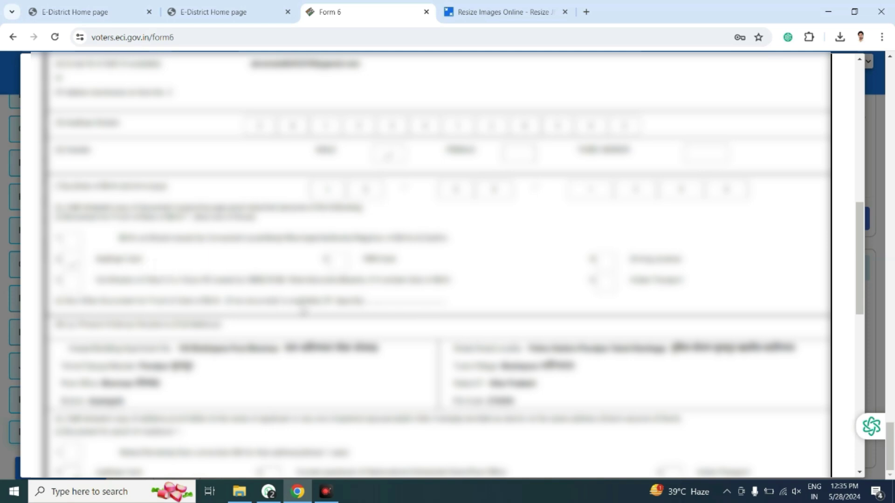
pyautogui.scroll(-2, 303, 312)
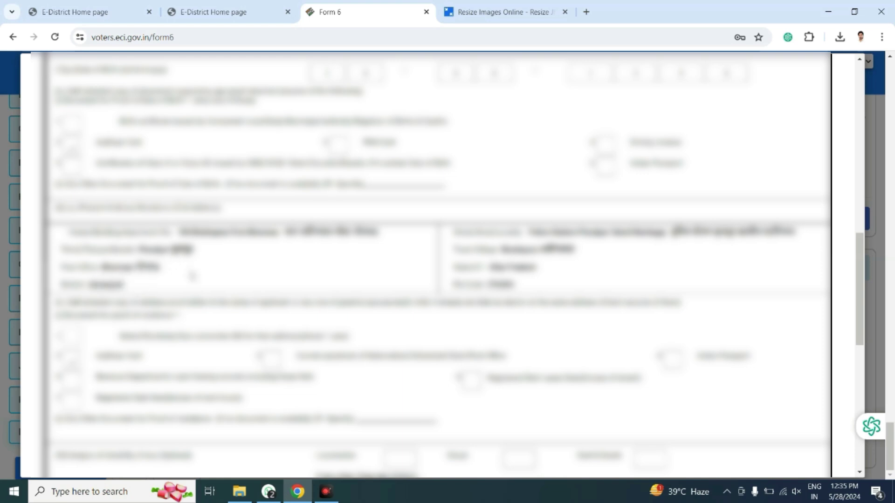
pyautogui.scroll(-3, 333, 297)
pyautogui.scroll(-3, 333, 298)
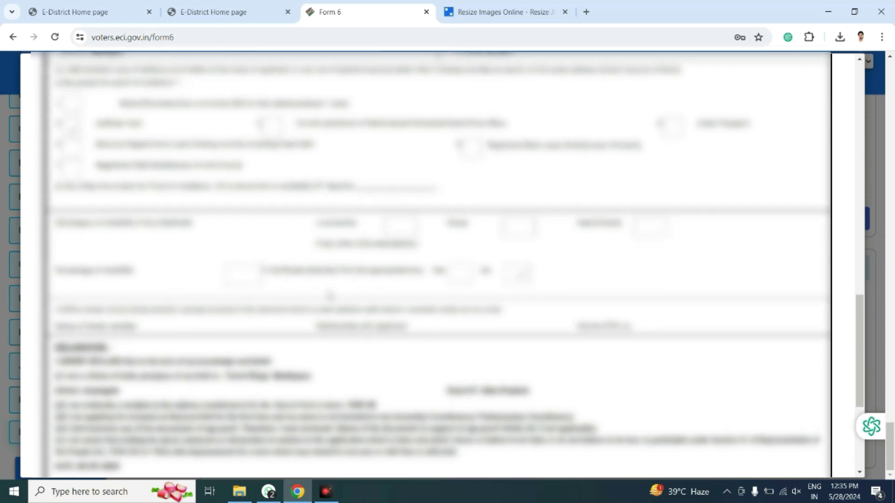
# Submit the previewed application and confirm with OK.
pyautogui.scroll(-5, 330, 297)
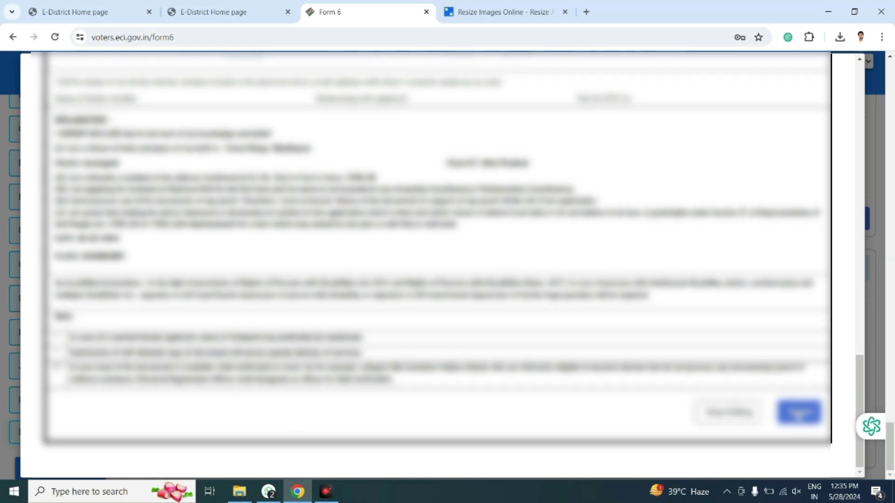
pyautogui.click(793, 412)
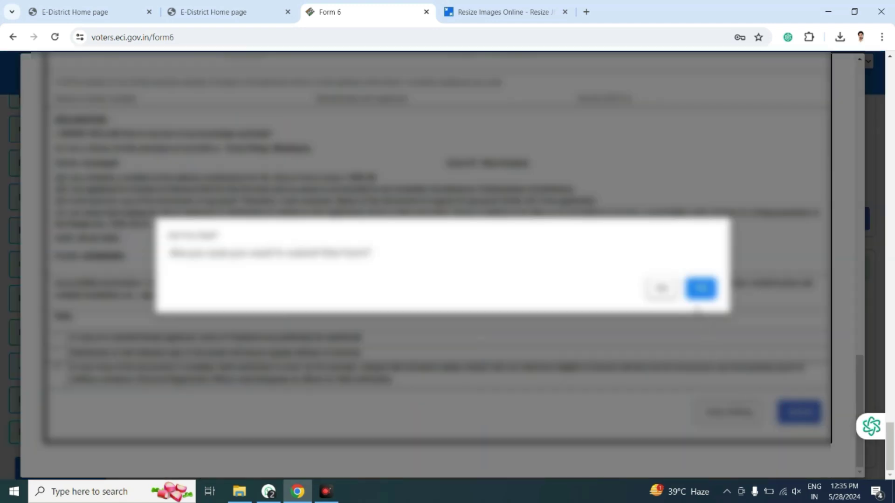
pyautogui.click(701, 289)
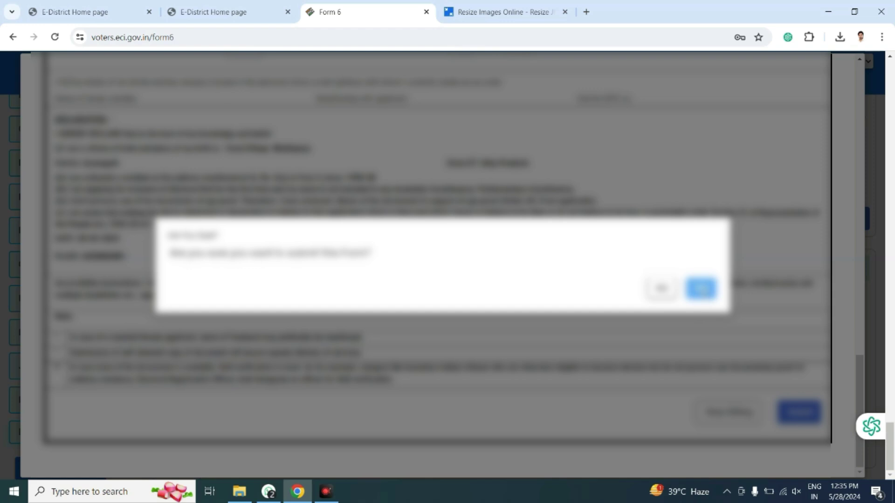